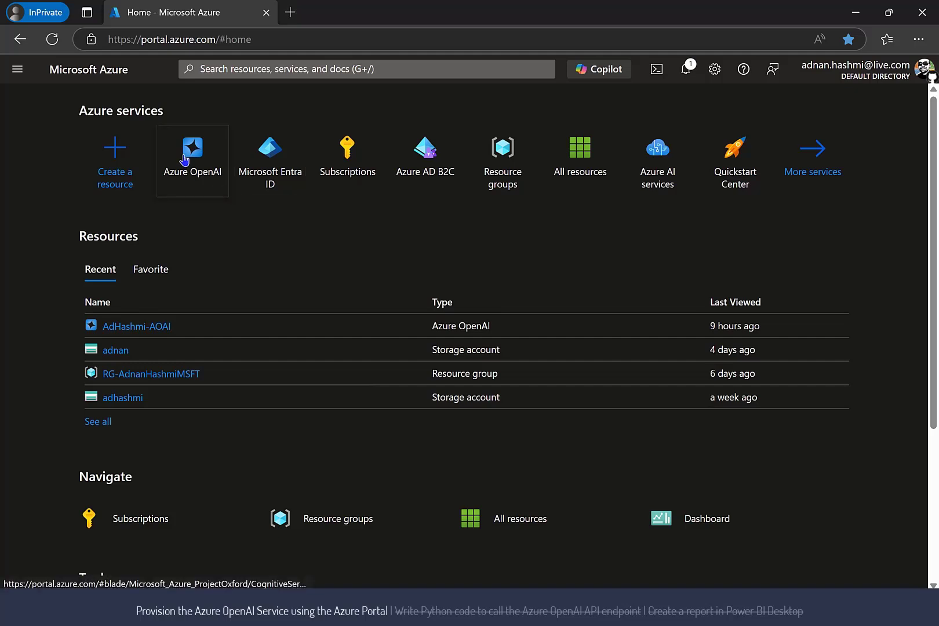
Start a new Azure OpenAI resource and place it in the existing RG resource group
{"action": "mouse_move", "coordinate": [184, 160]}
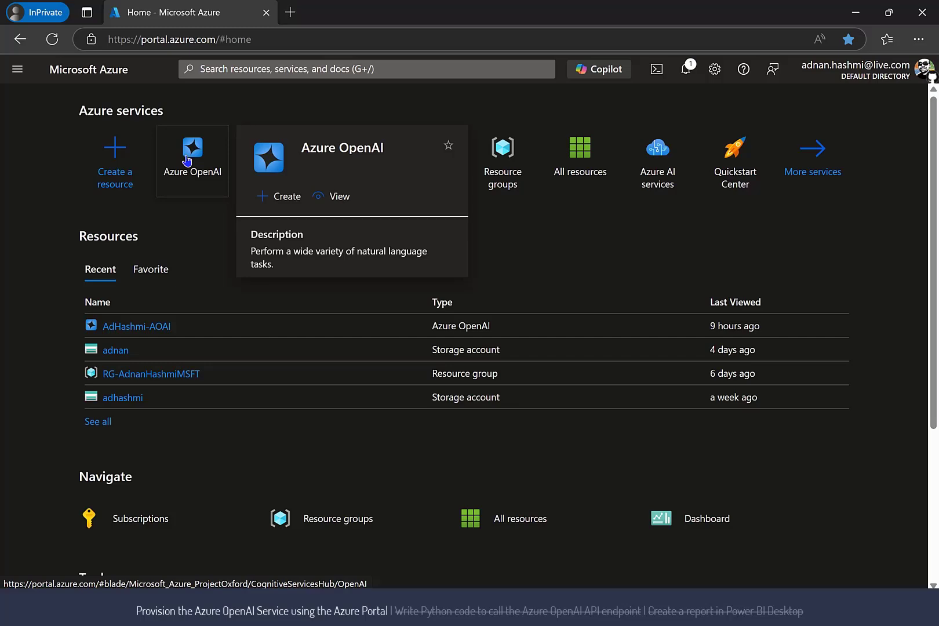
{"action": "left_click", "coordinate": [185, 160]}
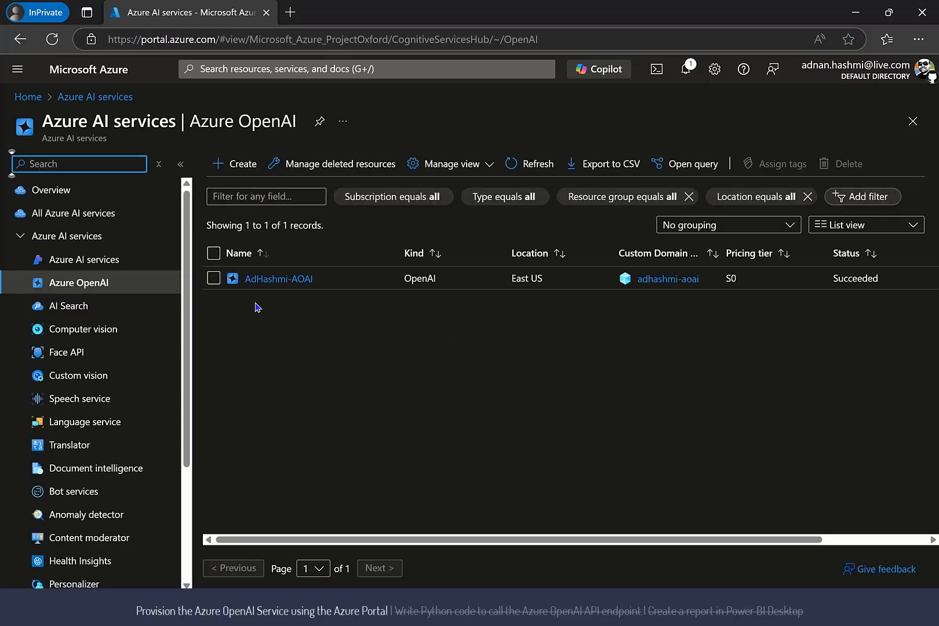
{"action": "left_click", "coordinate": [240, 174]}
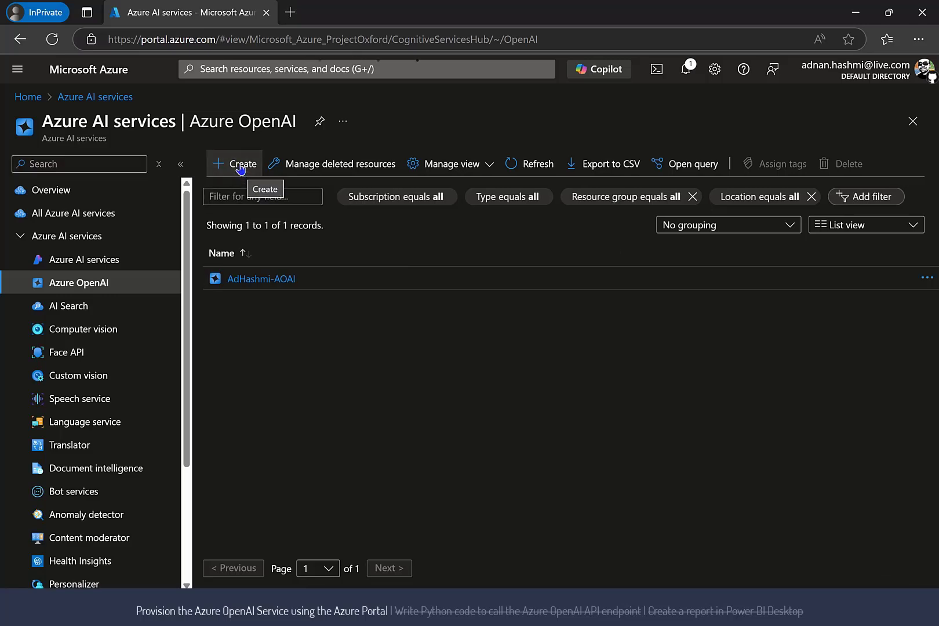
{"action": "left_click", "coordinate": [241, 167]}
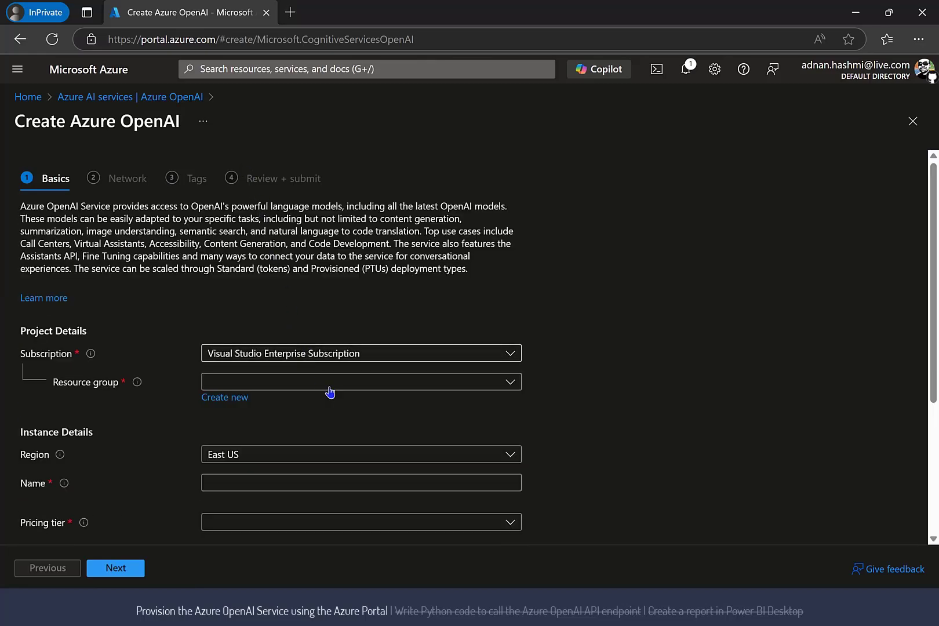
{"action": "left_click", "coordinate": [327, 390]}
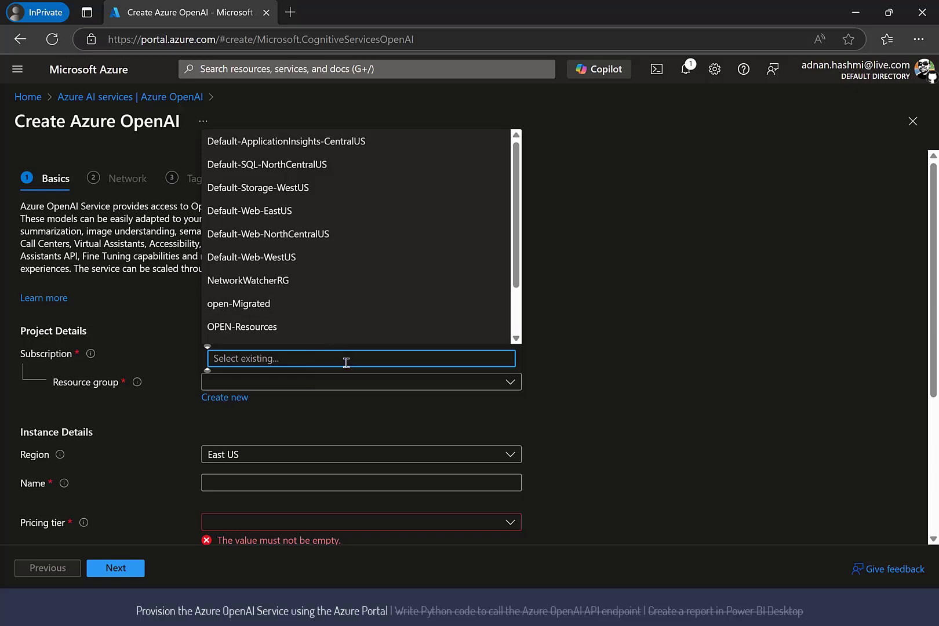
{"action": "type", "text": "RG"}
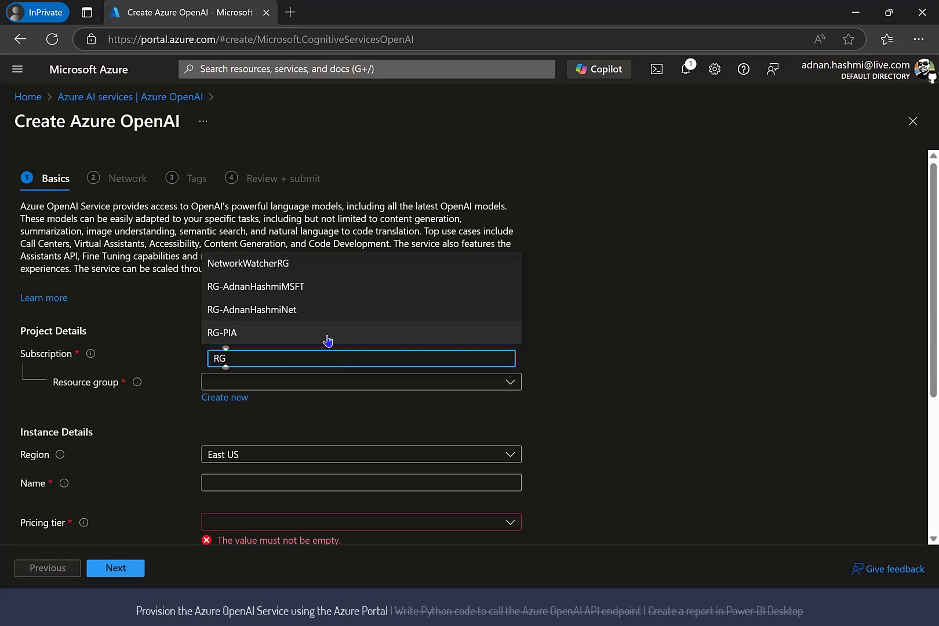
{"action": "left_click", "coordinate": [287, 288]}
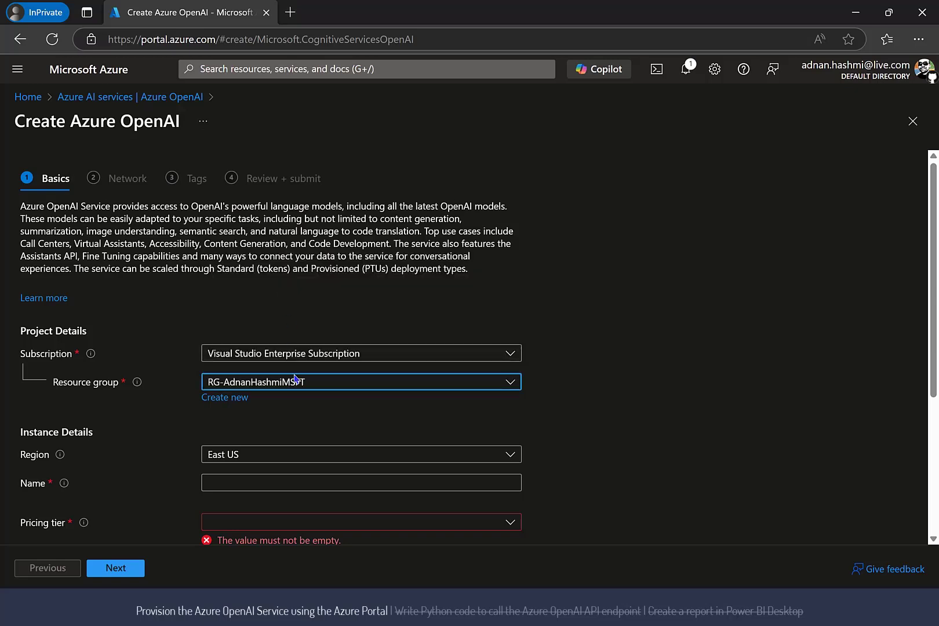
Enter a unique resource name, appending 1 to the taken name, and choose the Standard S0 pricing tier
{"action": "left_click", "coordinate": [298, 488]}
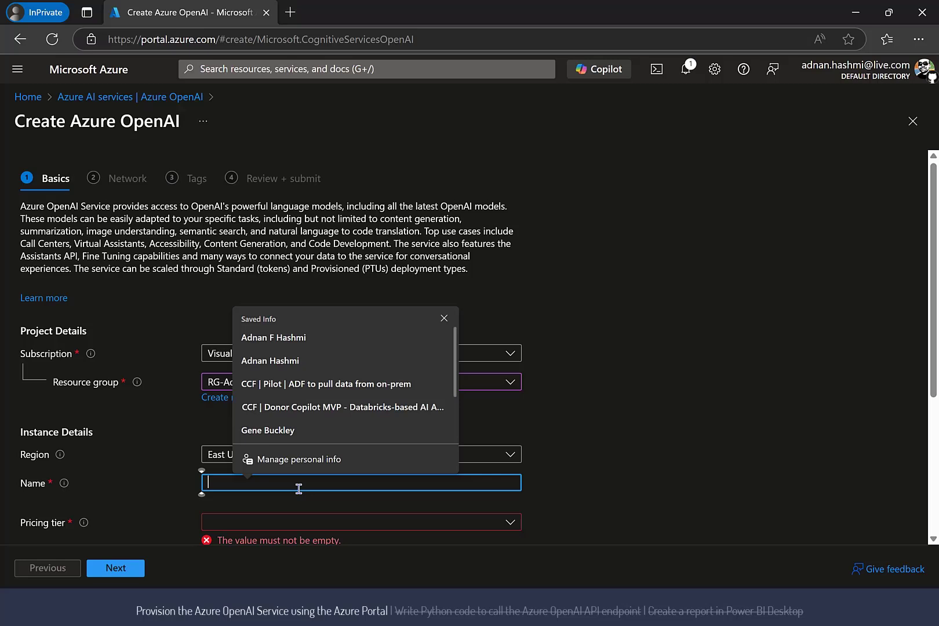
{"action": "type", "text": "Ad"}
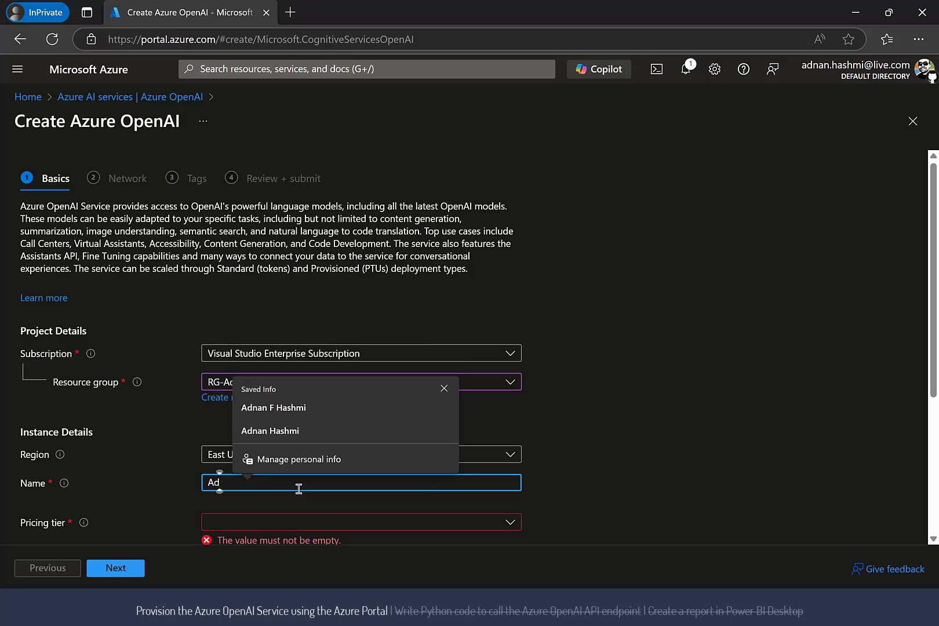
{"action": "type", "text": "H"}
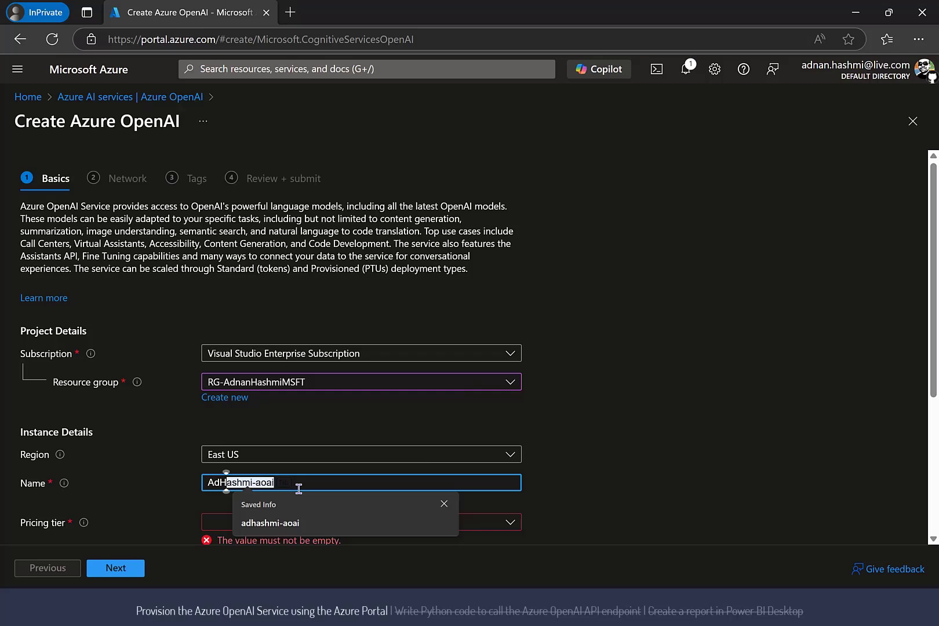
{"action": "key", "text": "Tab"}
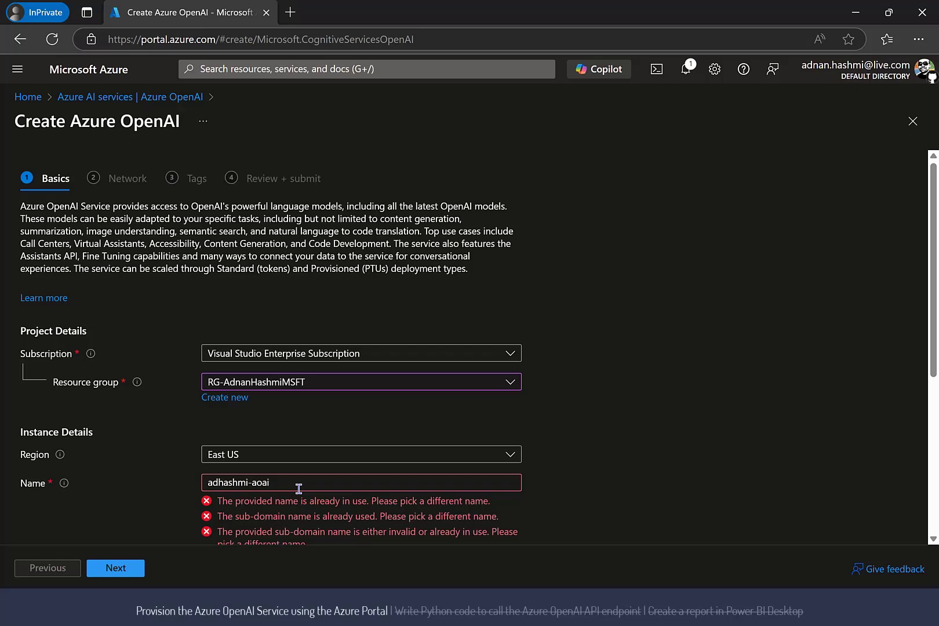
{"action": "left_click", "coordinate": [295, 481]}
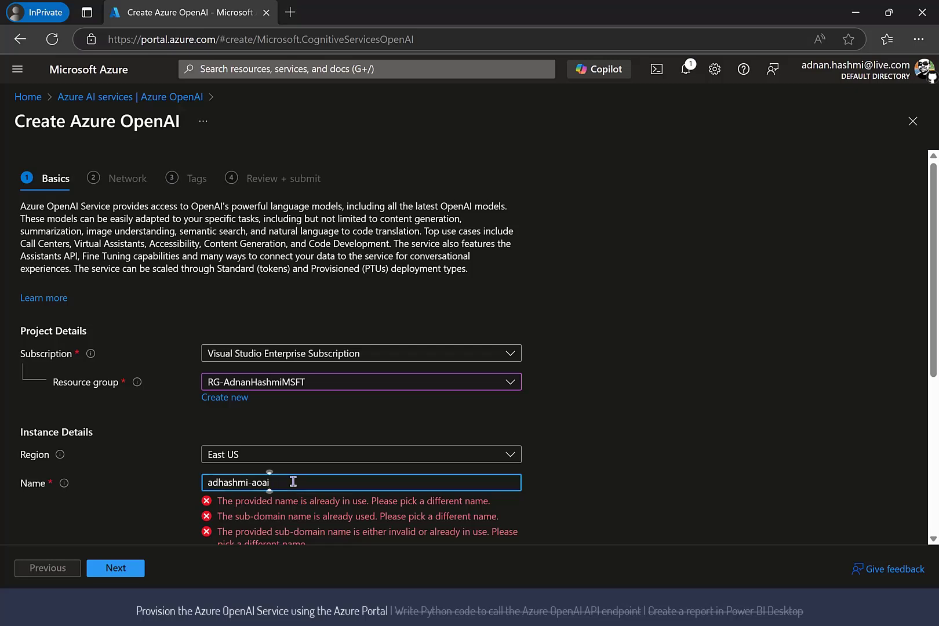
{"action": "type", "text": "1"}
{"action": "scroll", "coordinate": [602, 474], "scroll_direction": "down", "scroll_amount": 2}
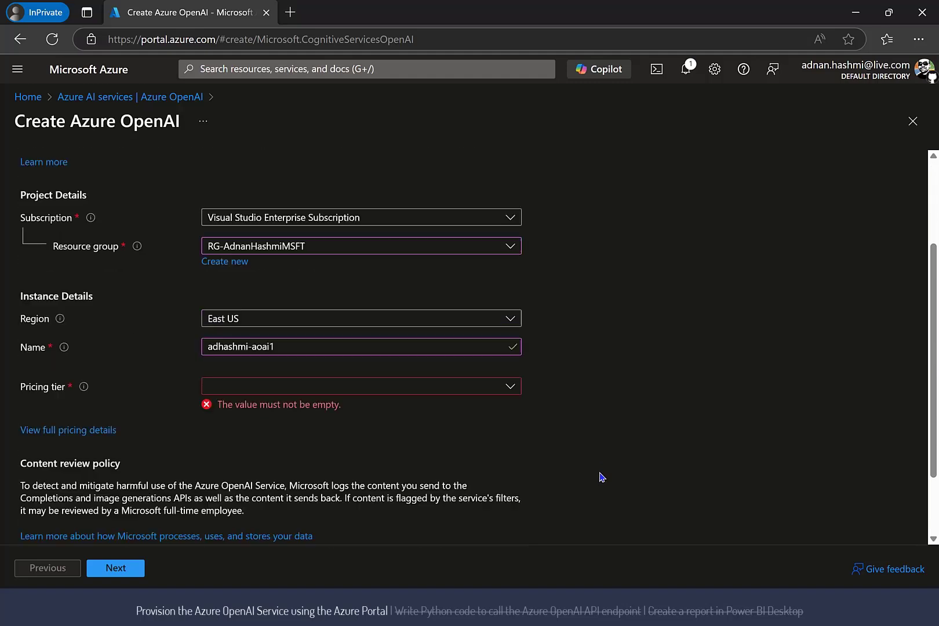
{"action": "left_click", "coordinate": [319, 378]}
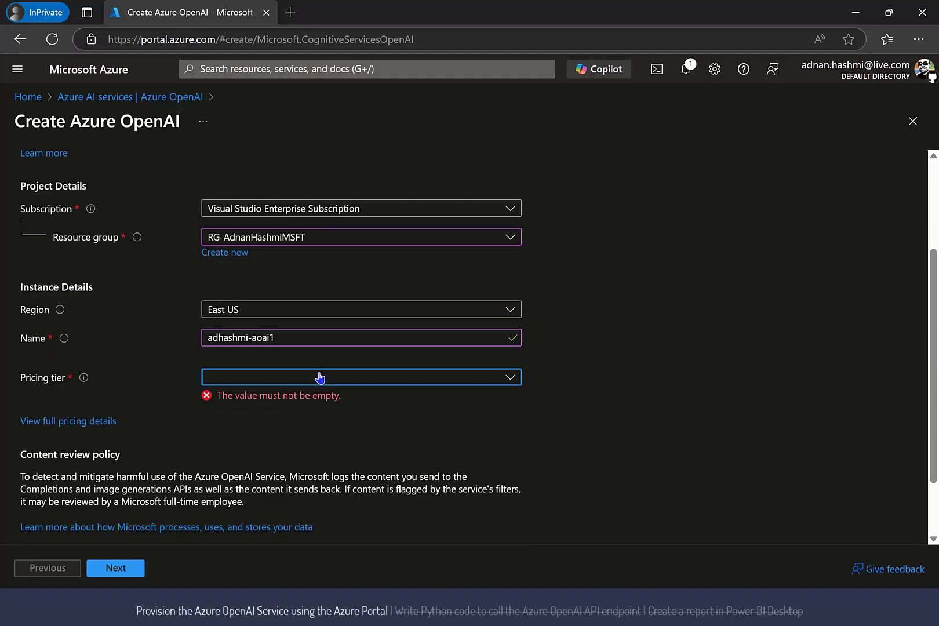
{"action": "left_click", "coordinate": [316, 400]}
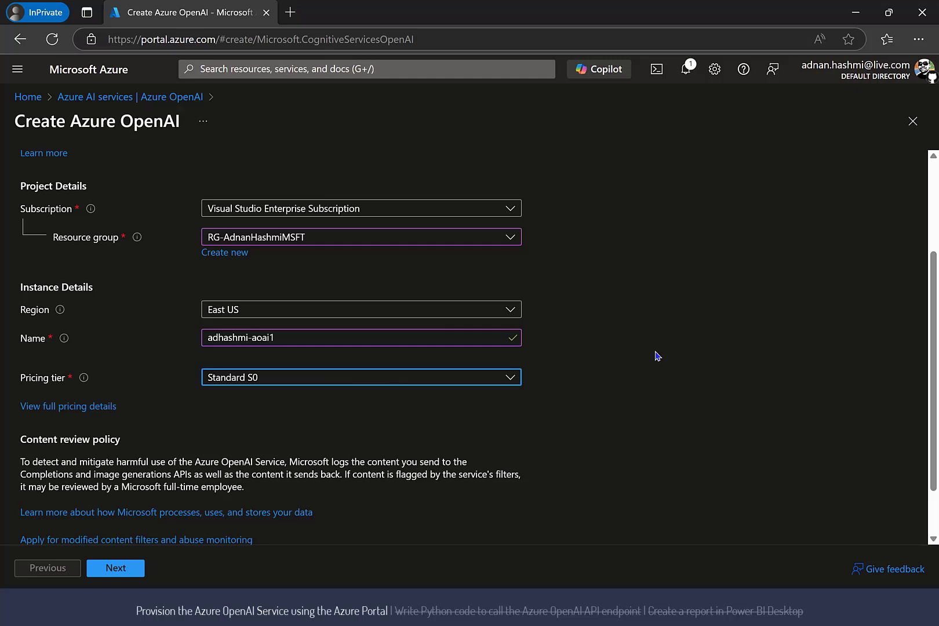
{"action": "scroll", "coordinate": [653, 358], "scroll_direction": "down", "scroll_amount": 2}
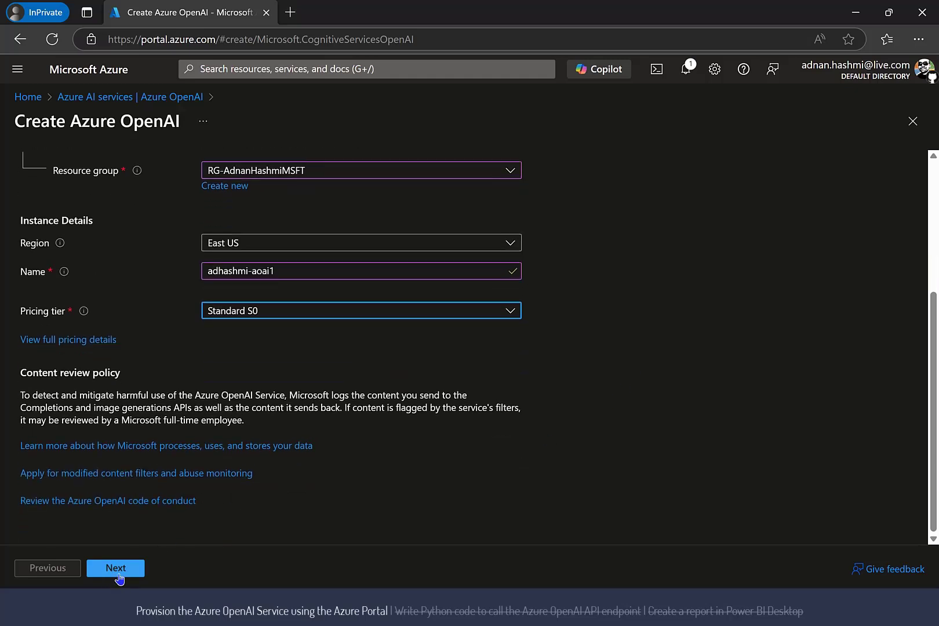
Keep open network access and no tags, create the Azure OpenAI resource, and go to it
{"action": "left_click", "coordinate": [115, 569]}
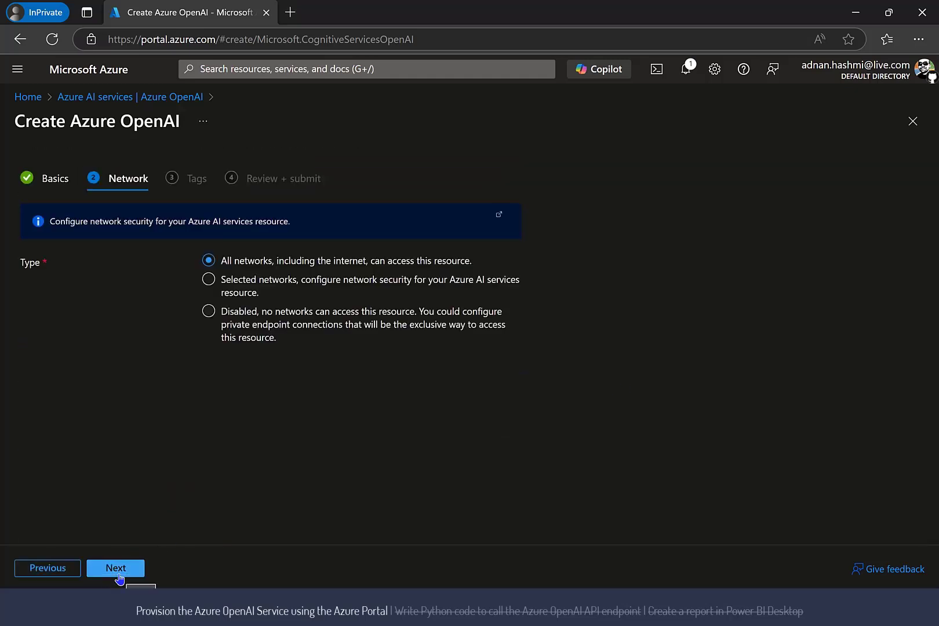
{"action": "left_click", "coordinate": [115, 568]}
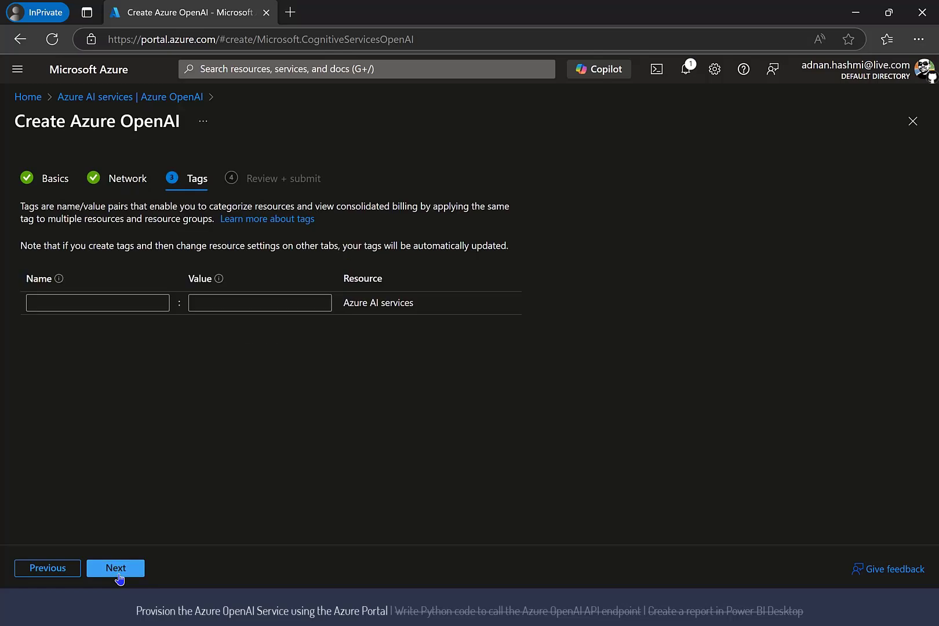
{"action": "left_click", "coordinate": [118, 573]}
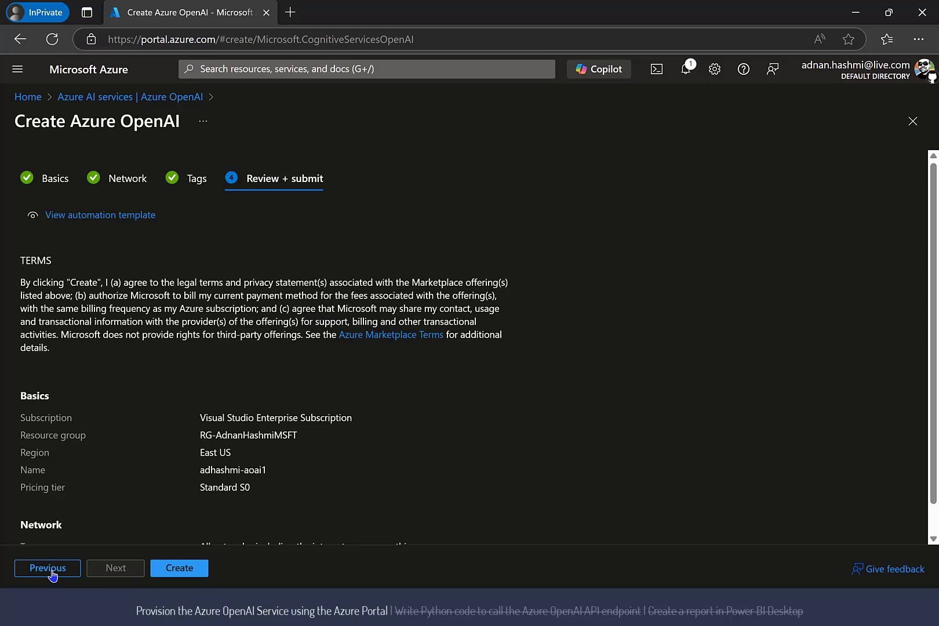
{"action": "left_click", "coordinate": [179, 568]}
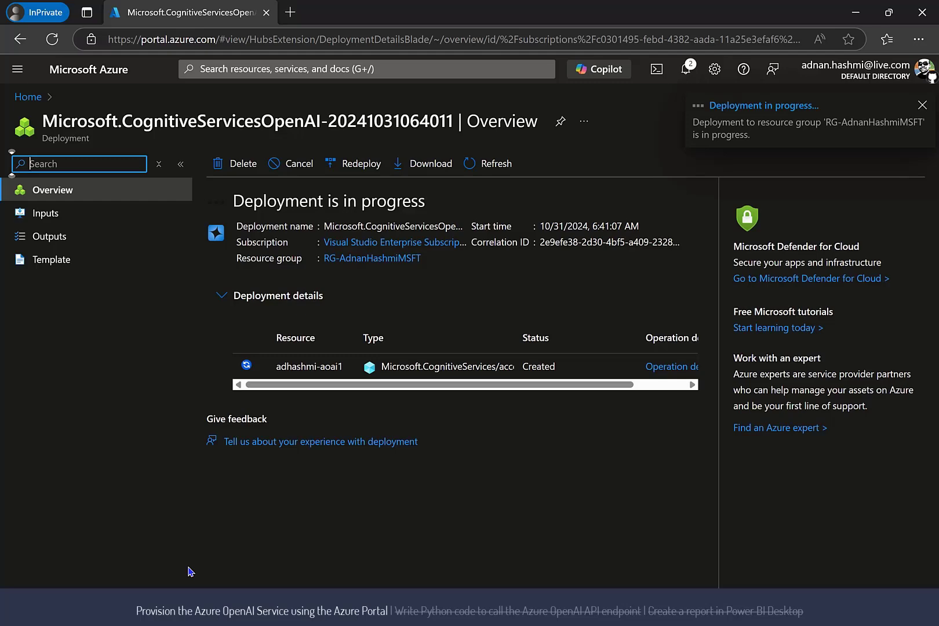
{"action": "left_click", "coordinate": [290, 366]}
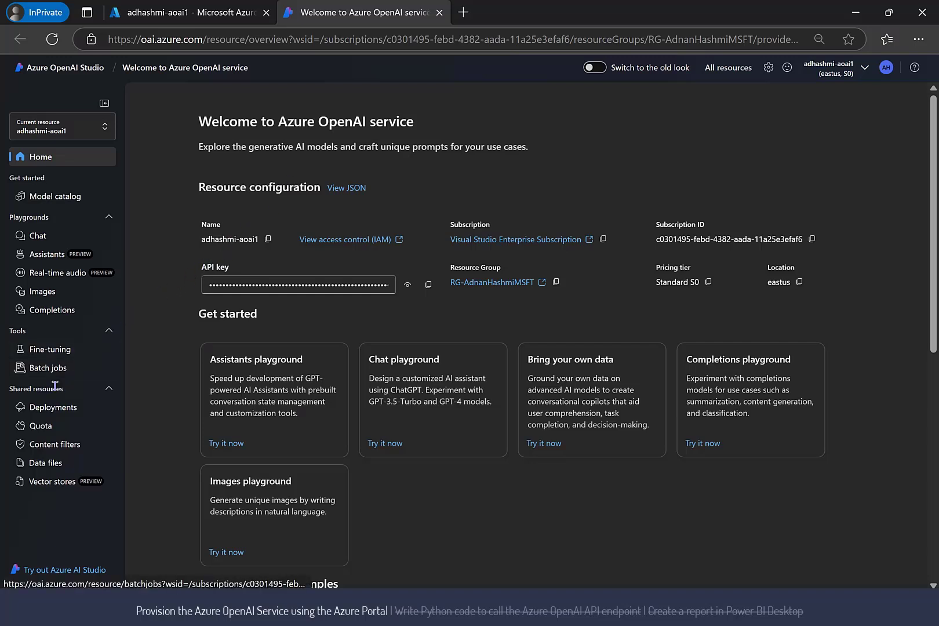
Deploy the gpt-35-turbo base model with default settings and view it in Model deployments
{"action": "left_click", "coordinate": [47, 410]}
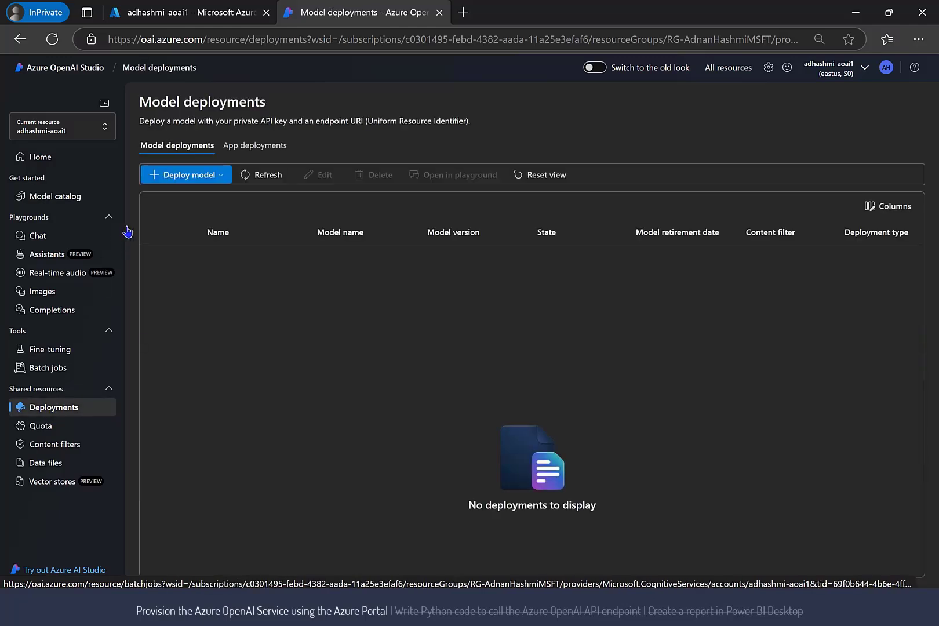
{"action": "left_click", "coordinate": [179, 178]}
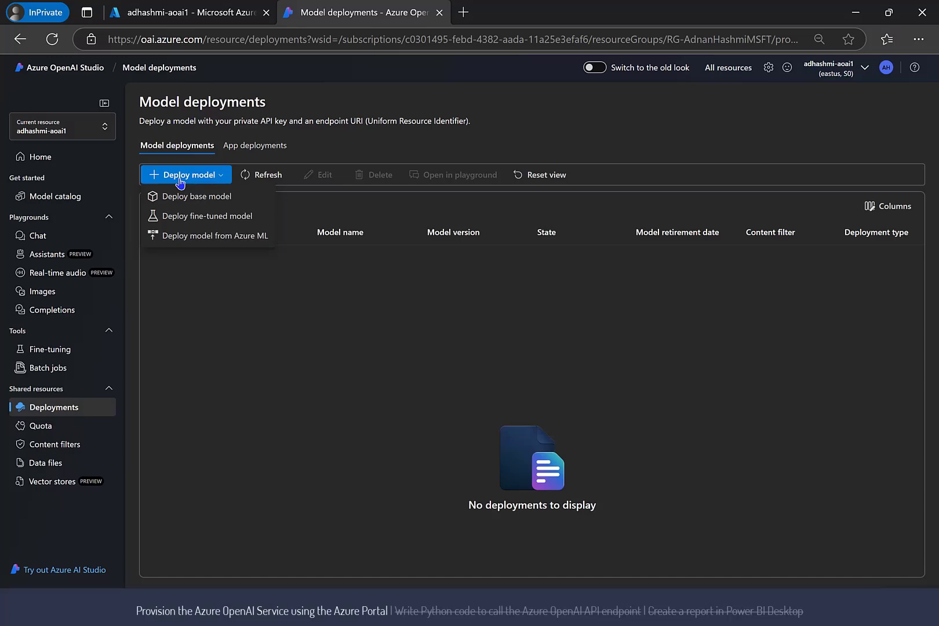
{"action": "left_click", "coordinate": [189, 201]}
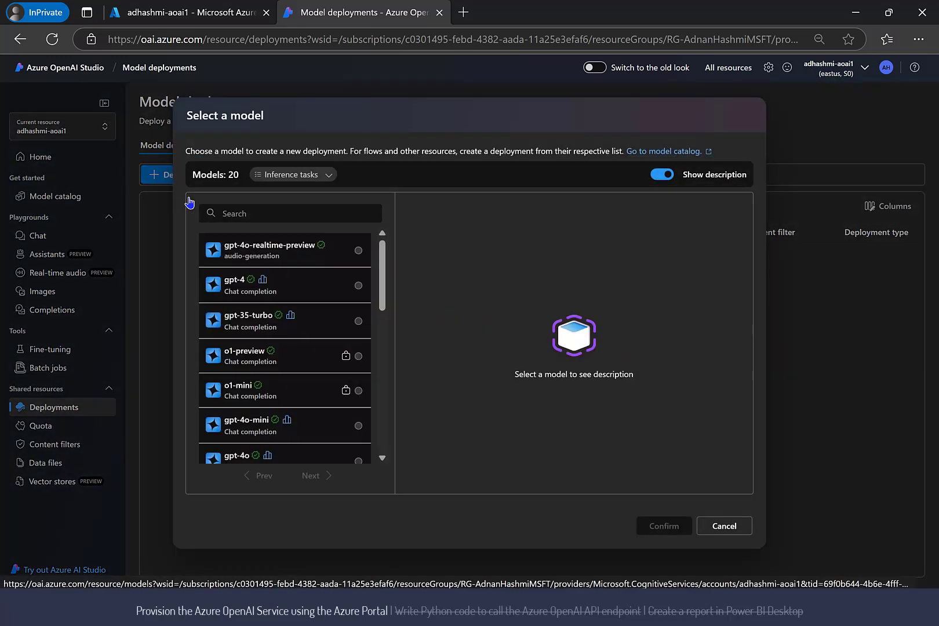
{"action": "left_click", "coordinate": [245, 324]}
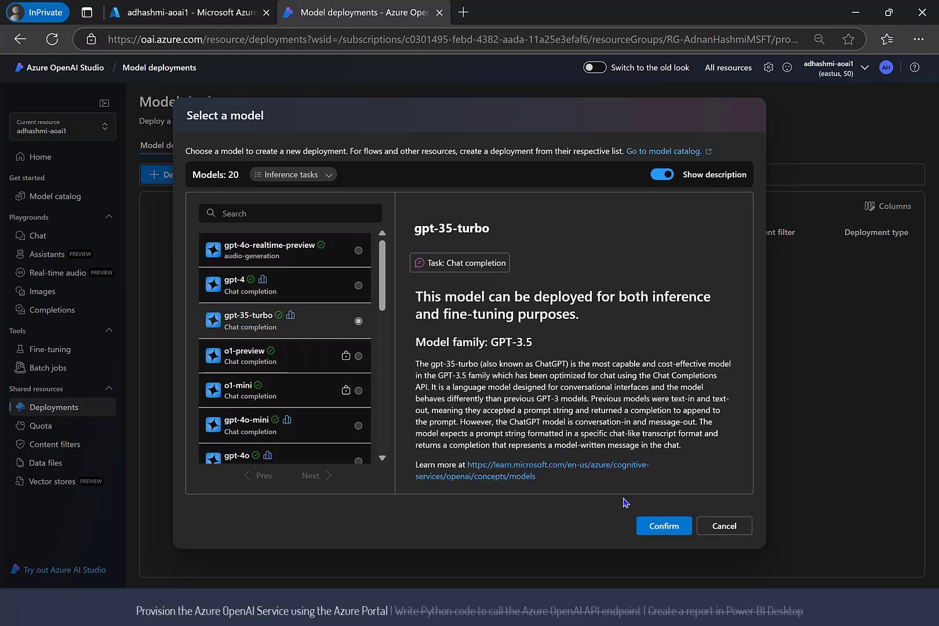
{"action": "left_click", "coordinate": [658, 530]}
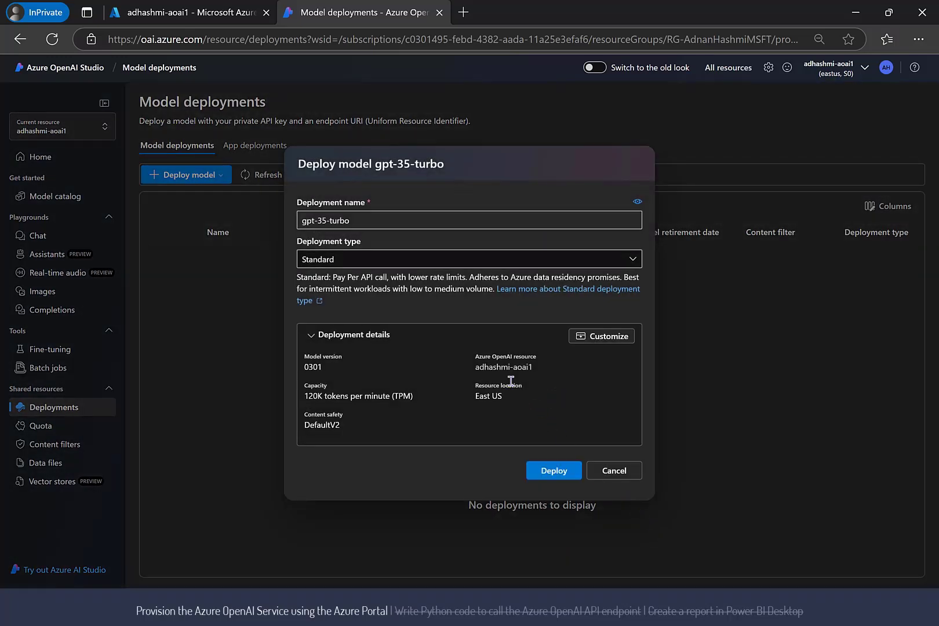
{"action": "left_click", "coordinate": [550, 478]}
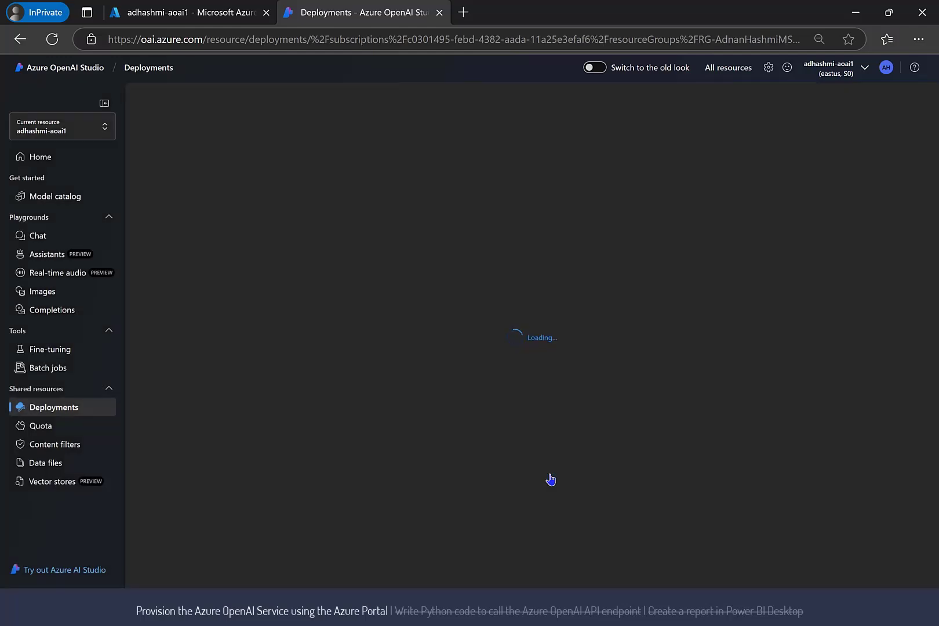
{"action": "left_click", "coordinate": [50, 417]}
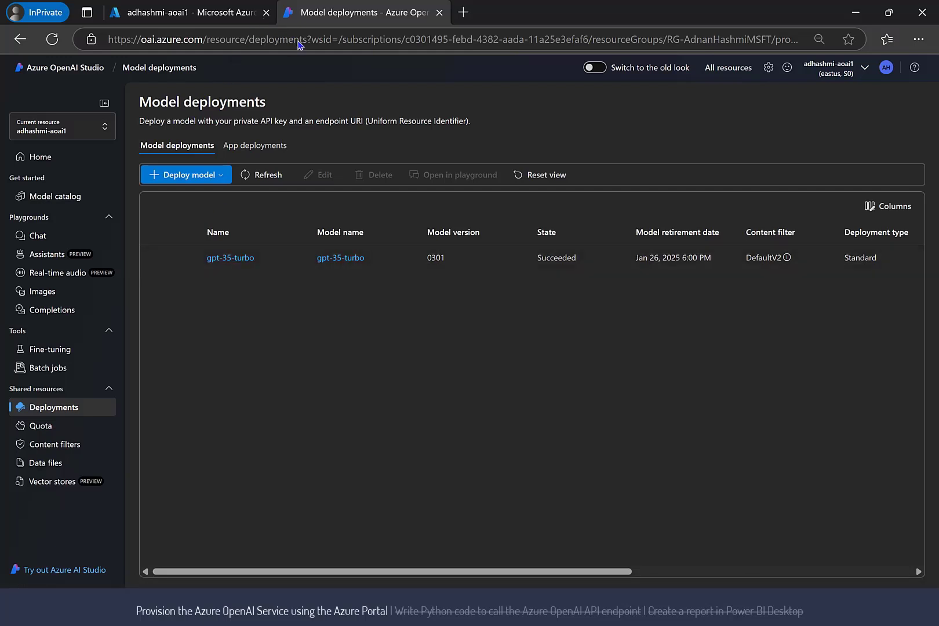
Show the chat playground's Python sample code using key-based authentication
{"action": "left_click", "coordinate": [44, 234]}
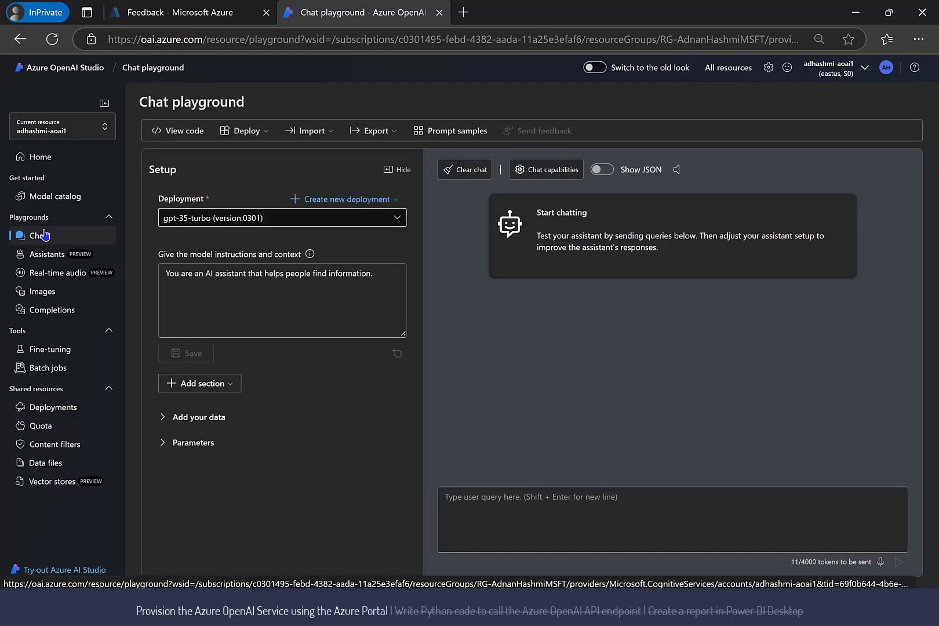
{"action": "left_click", "coordinate": [188, 135]}
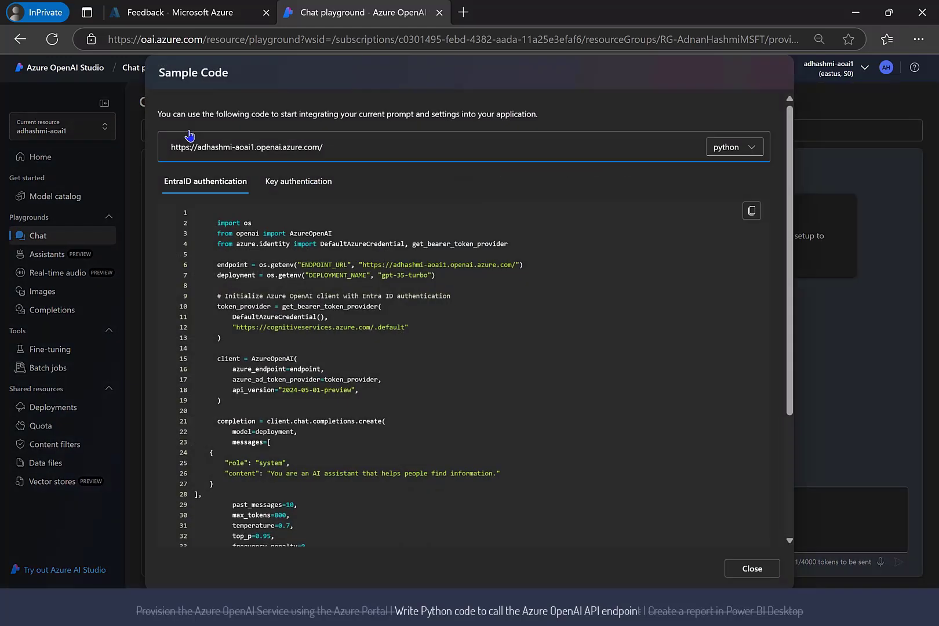
{"action": "left_click", "coordinate": [305, 192]}
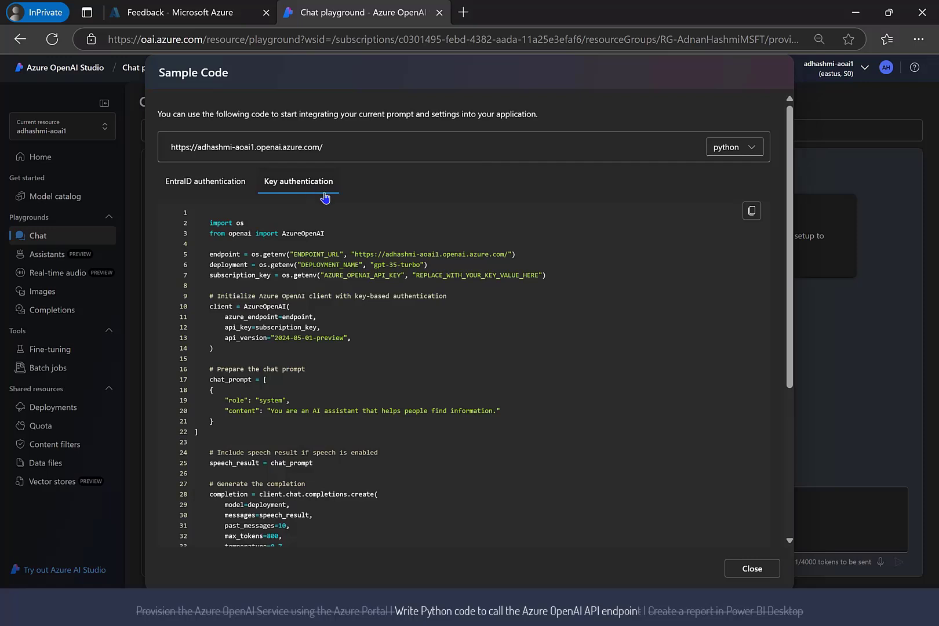
{"action": "left_click", "coordinate": [753, 157]}
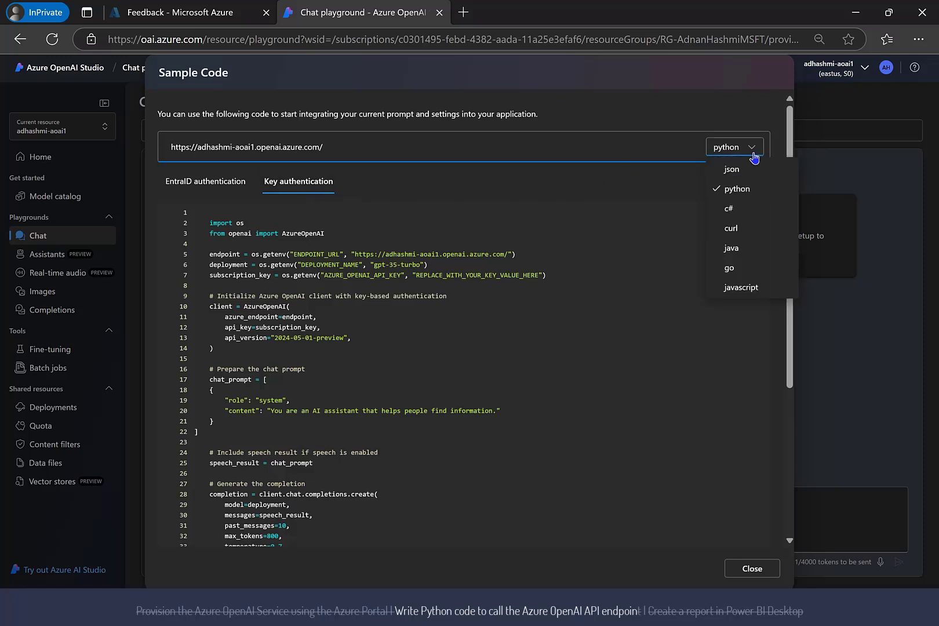
{"action": "left_click", "coordinate": [754, 157]}
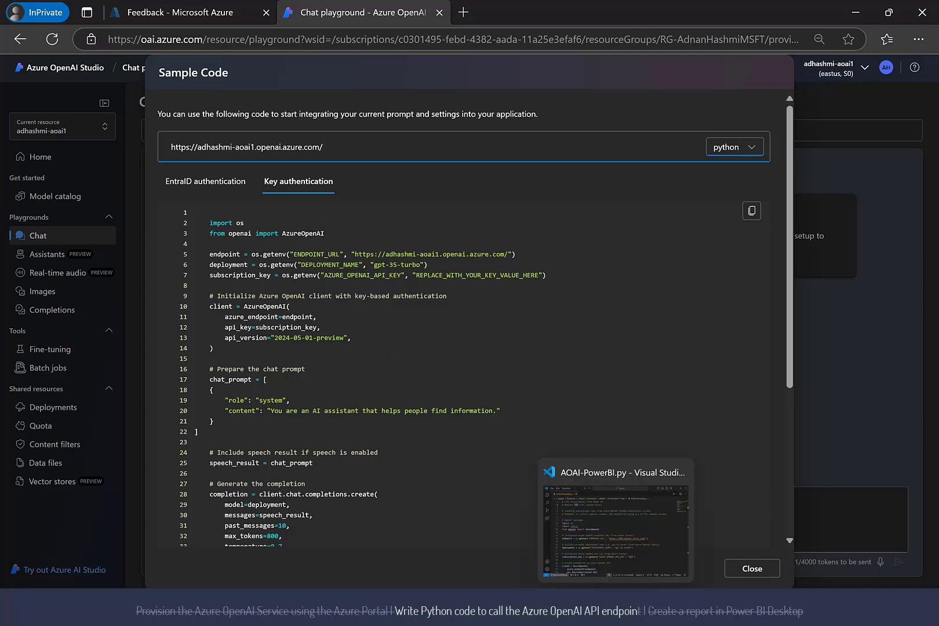
Check the XXX endpoint and key placeholders in AOAI-PowerBI.py, then return to the Azure portal
{"action": "left_click", "coordinate": [616, 611]}
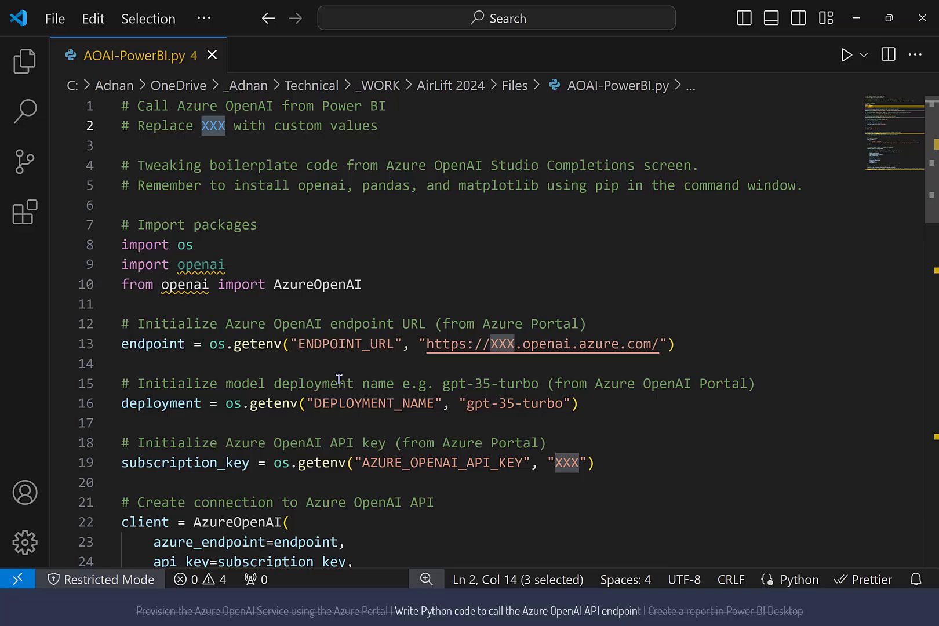
{"action": "left_click", "coordinate": [214, 126]}
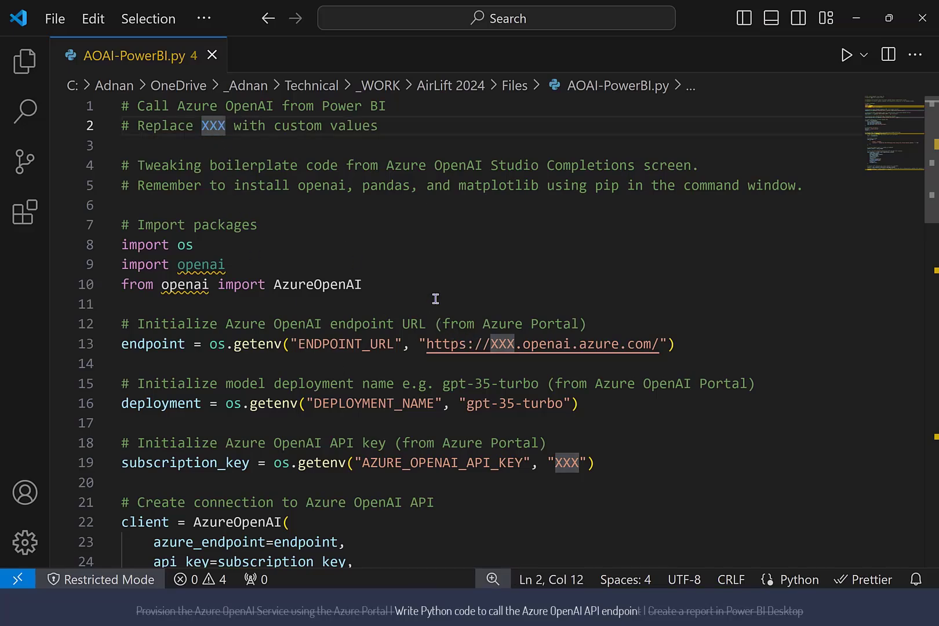
{"action": "scroll", "coordinate": [437, 298], "scroll_direction": "down", "scroll_amount": 1}
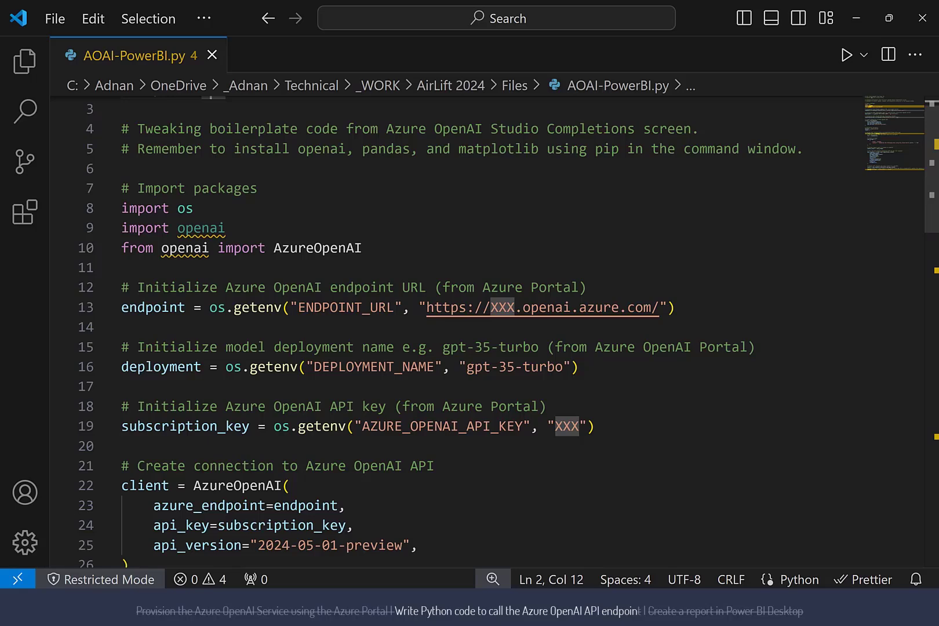
{"action": "key", "text": "alt+Tab"}
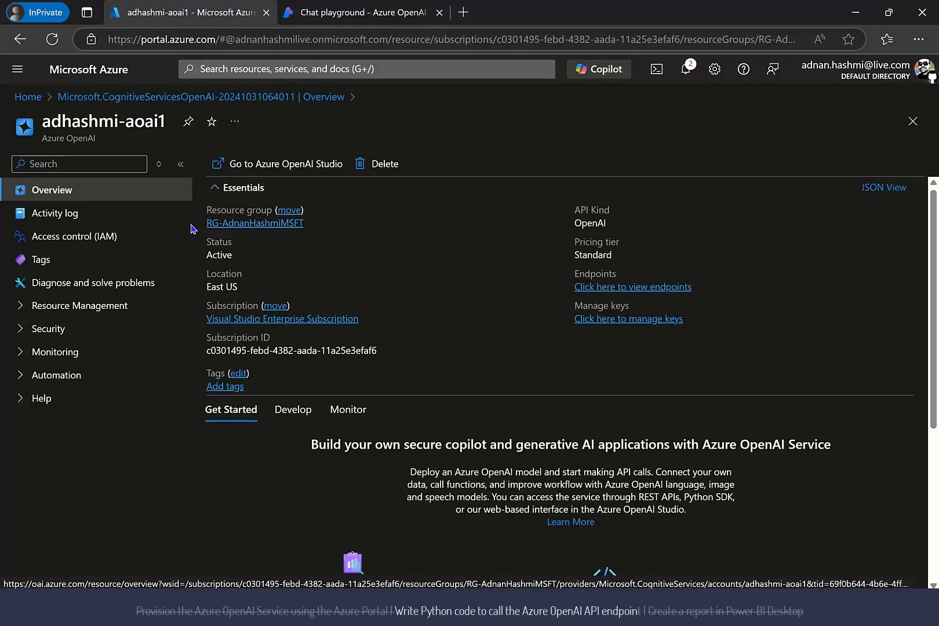
View the resource's Keys and Endpoint page, then bring up Power BI Desktop's run-as-administrator option
{"action": "left_click", "coordinate": [625, 319]}
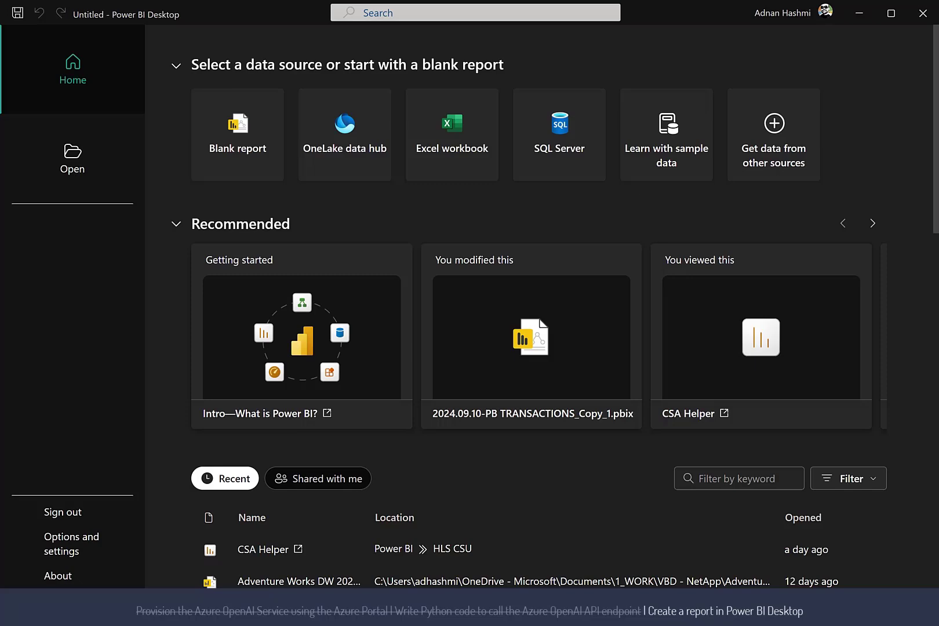
{"action": "key", "text": "super"}
{"action": "scroll", "coordinate": [501, 298], "scroll_direction": "down", "scroll_amount": 1}
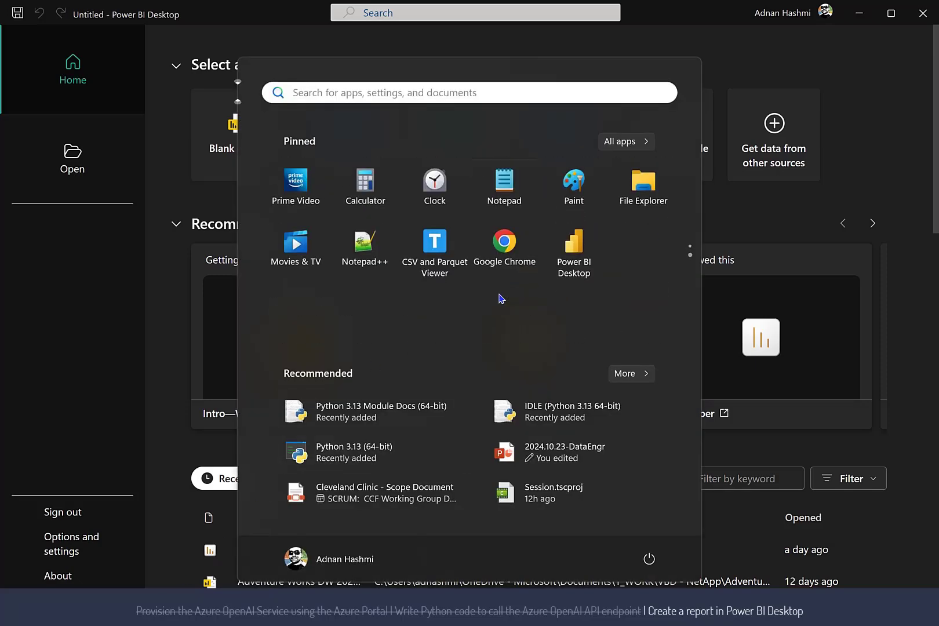
{"action": "right_click", "coordinate": [564, 257]}
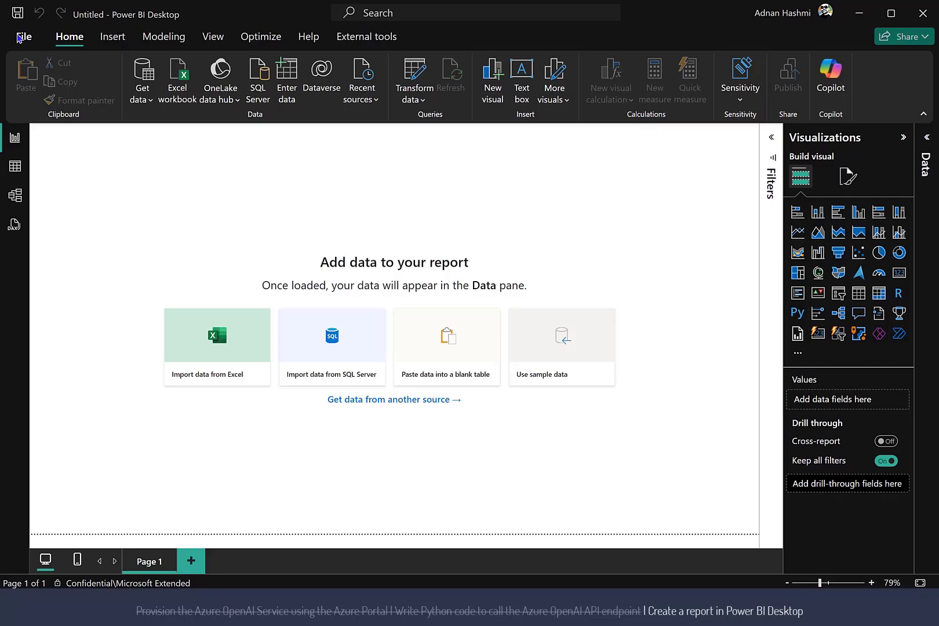
In Power BI Options, keep the Python313 home directory for Python scripting and review privacy settings
{"action": "left_click", "coordinate": [22, 37]}
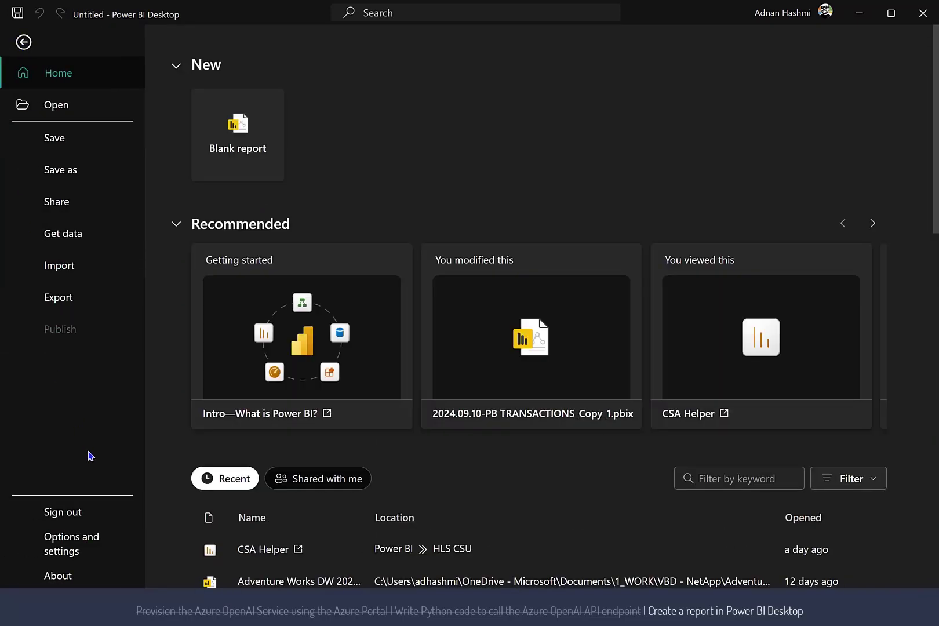
{"action": "left_click", "coordinate": [96, 546]}
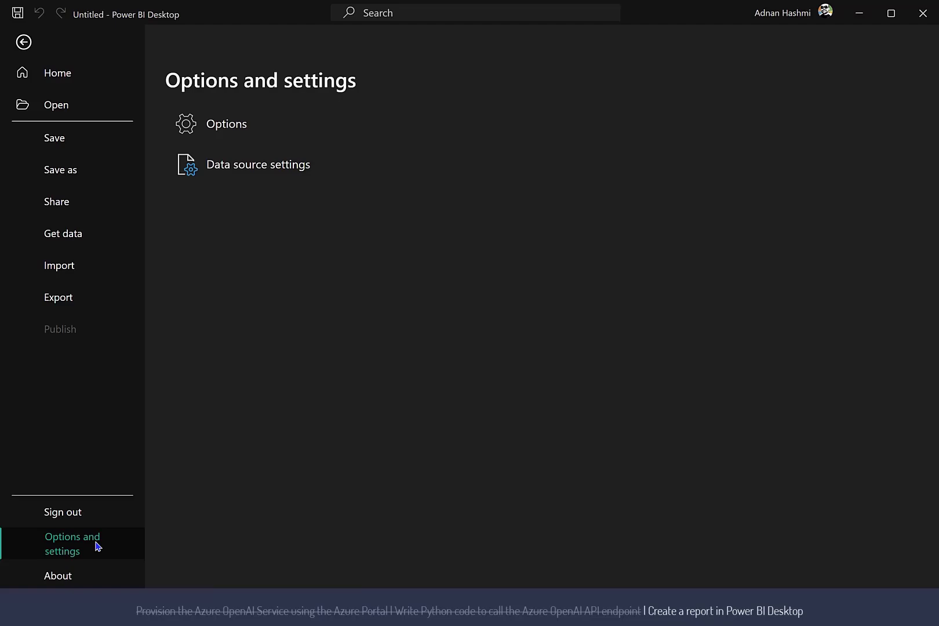
{"action": "left_click", "coordinate": [226, 126]}
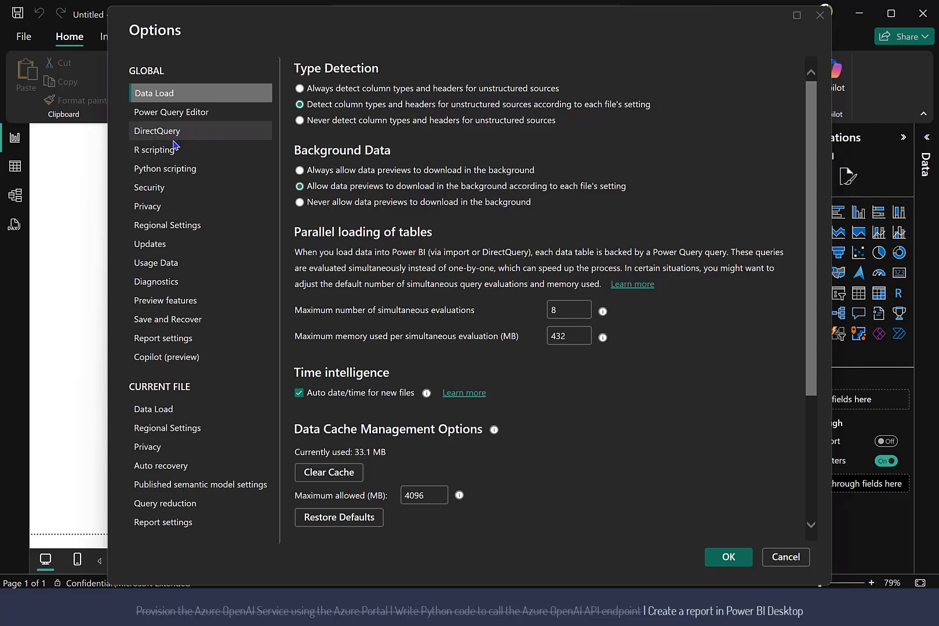
{"action": "left_click", "coordinate": [169, 174]}
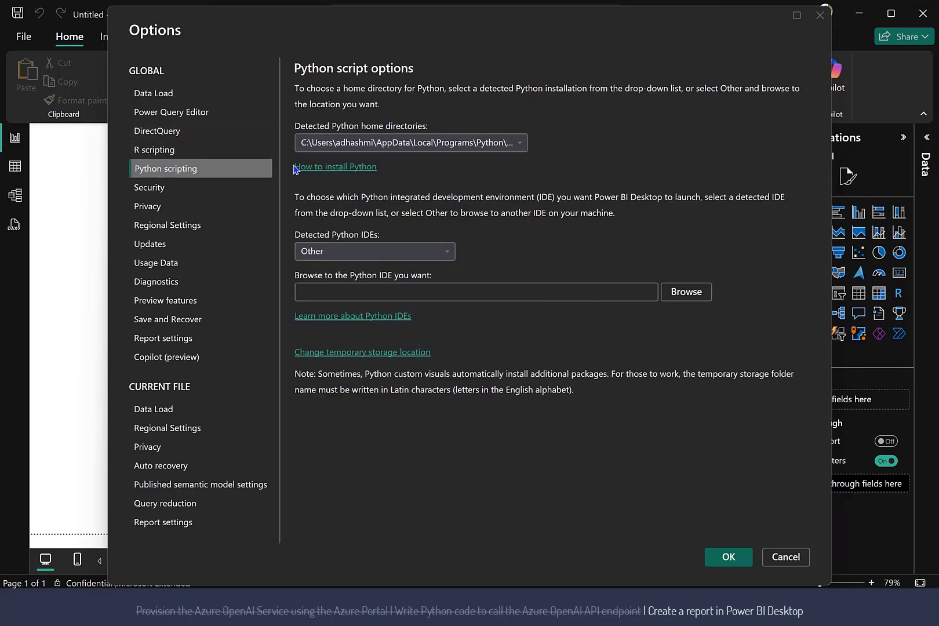
{"action": "left_click", "coordinate": [520, 143]}
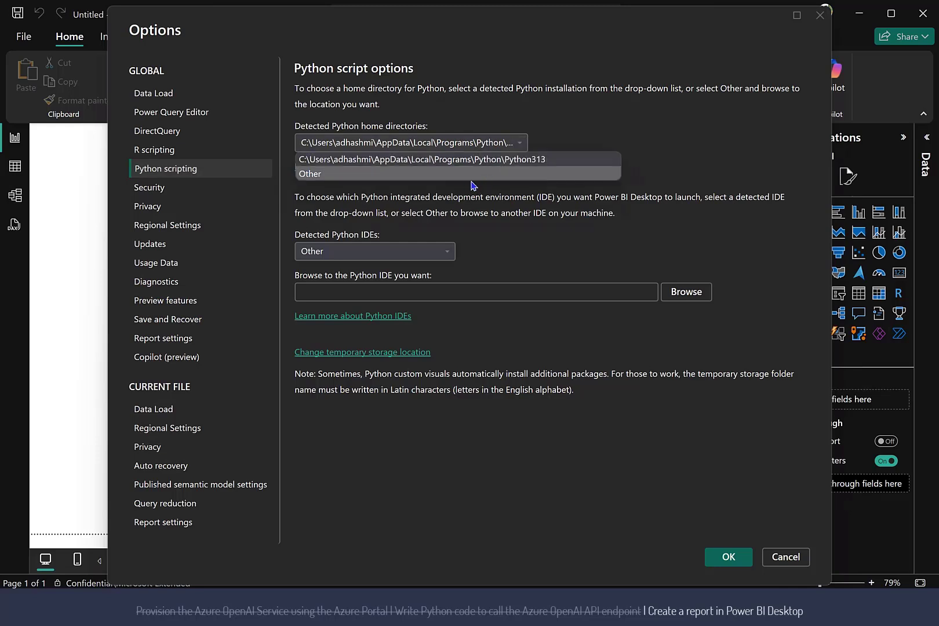
{"action": "left_click", "coordinate": [570, 140]}
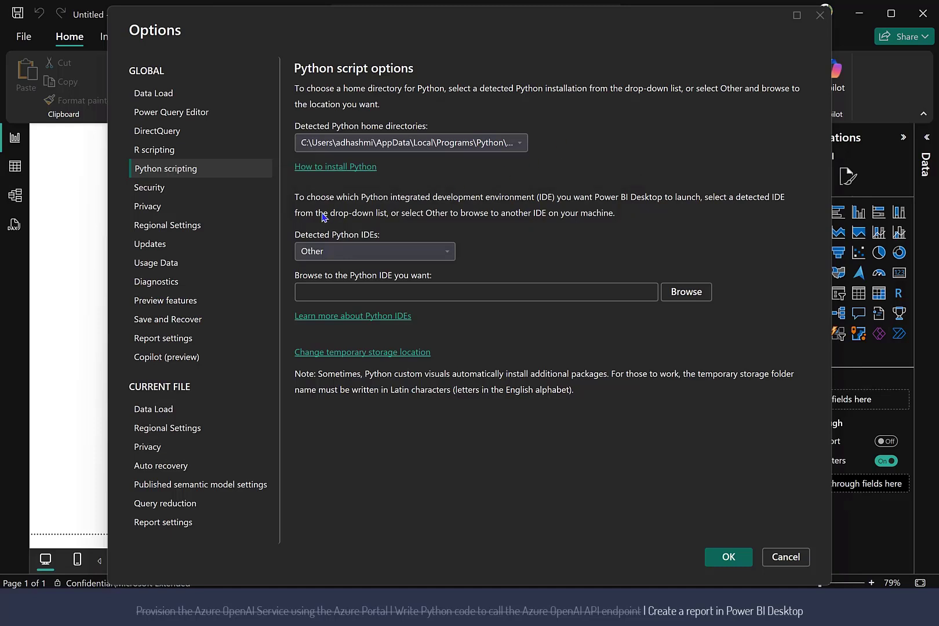
{"action": "left_click", "coordinate": [159, 209]}
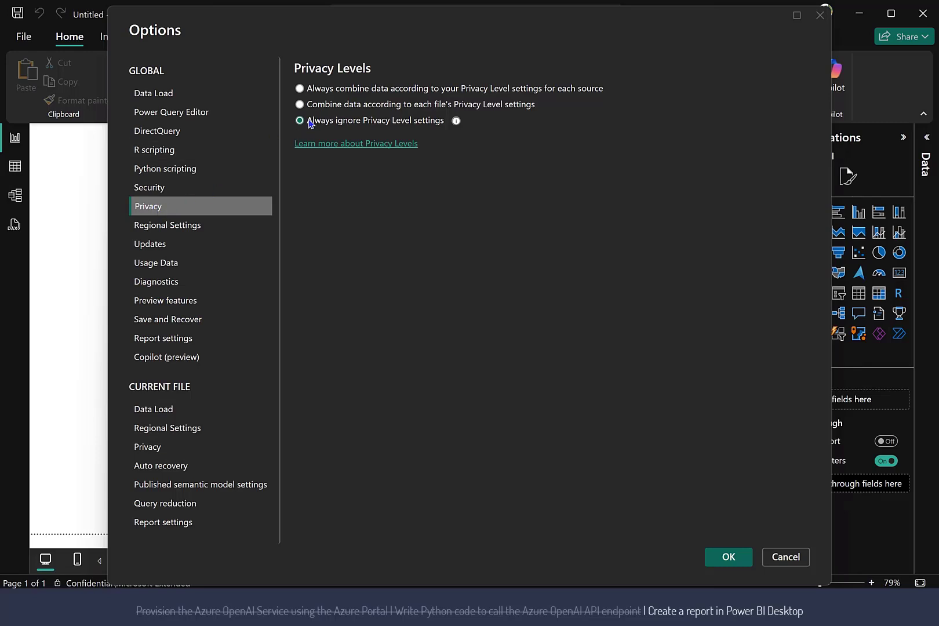
{"action": "left_click", "coordinate": [156, 449]}
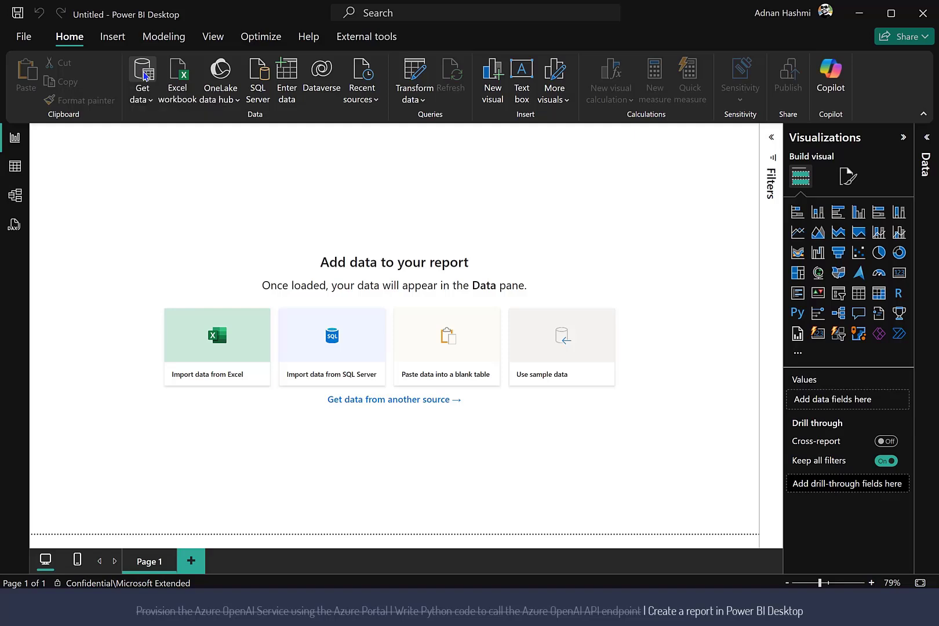
Import books.parquet from its blob URL with the Parquet connector and open it in Power Query Editor
{"action": "left_click", "coordinate": [145, 75]}
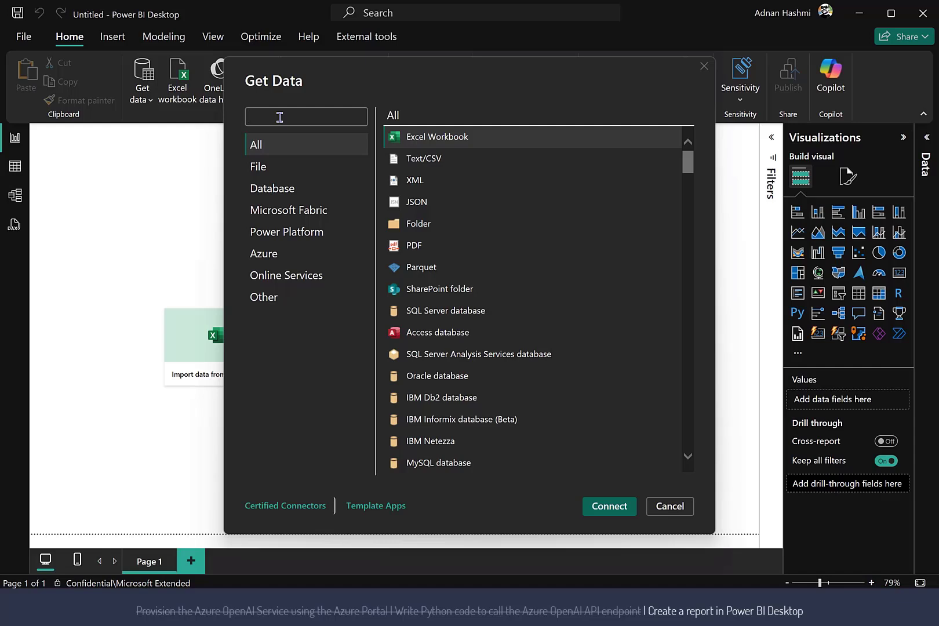
{"action": "double_click", "coordinate": [413, 267]}
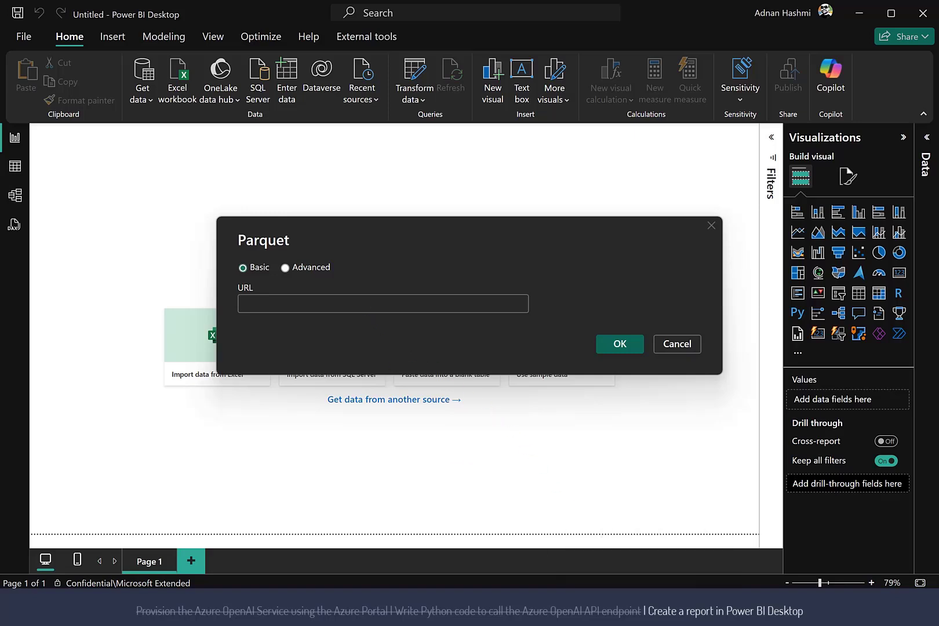
{"action": "left_click", "coordinate": [266, 302]}
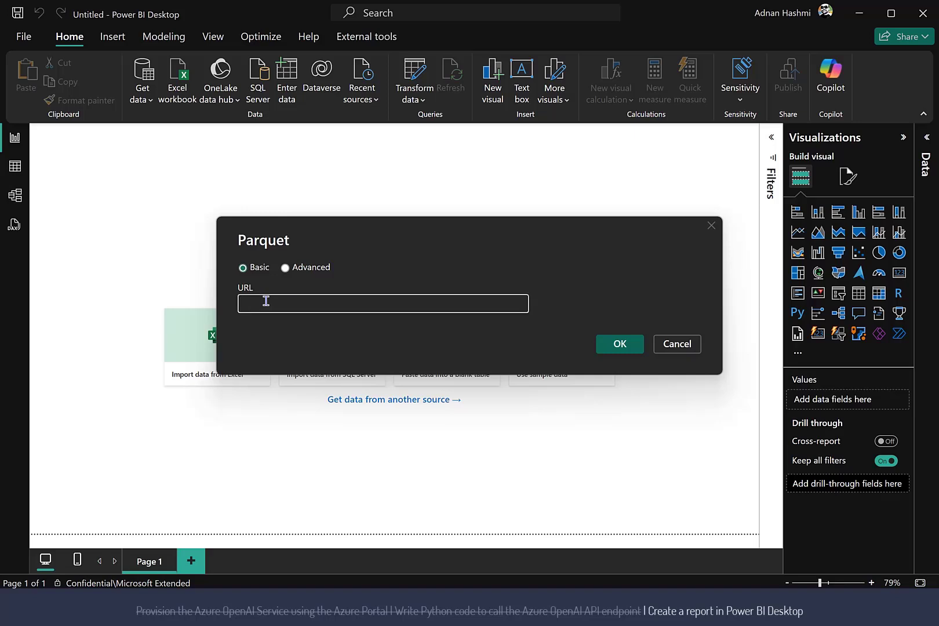
{"action": "type", "text": "https://adnan.blob.core.windows.net/sample/books.parquet"}
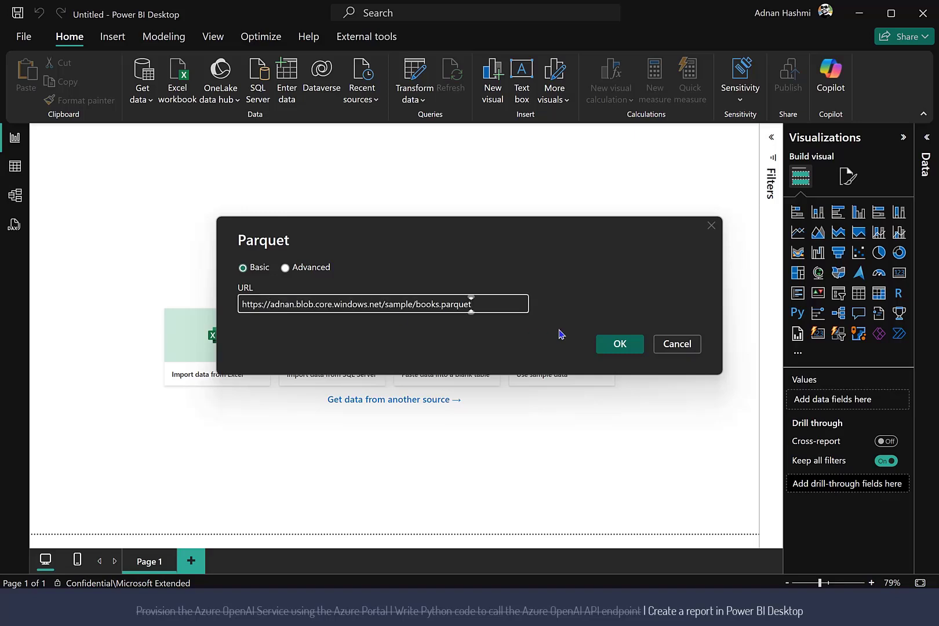
{"action": "left_click", "coordinate": [626, 350]}
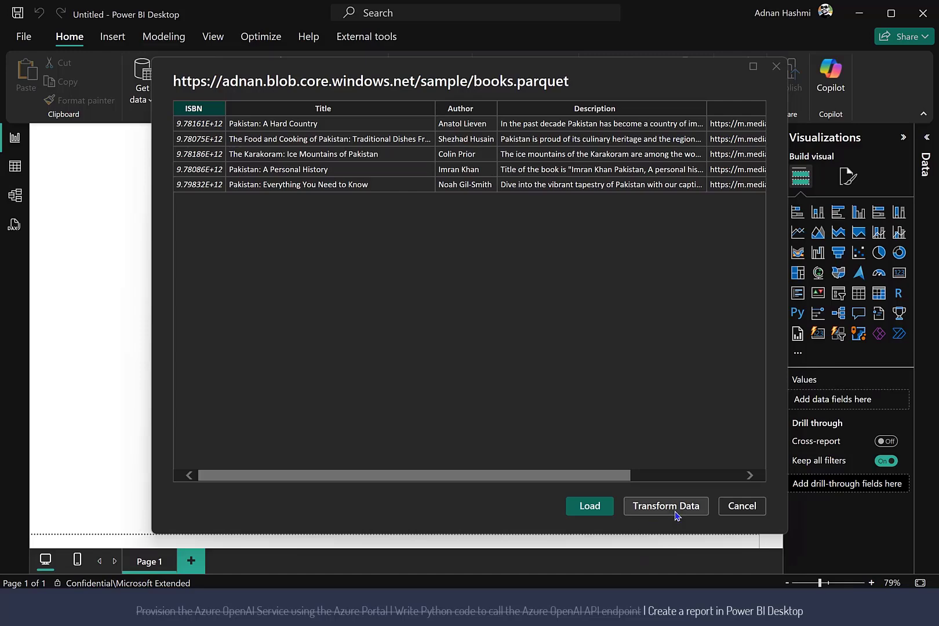
{"action": "left_click", "coordinate": [676, 512]}
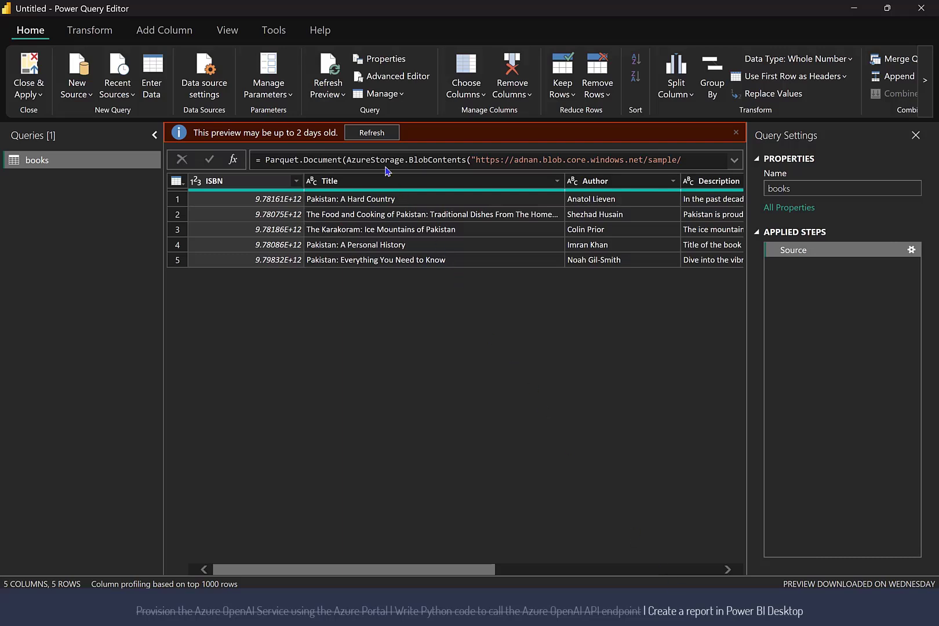
Refresh the preview and add a Run Python script step containing the pasted Azure OpenAI summary script
{"action": "left_click", "coordinate": [364, 134]}
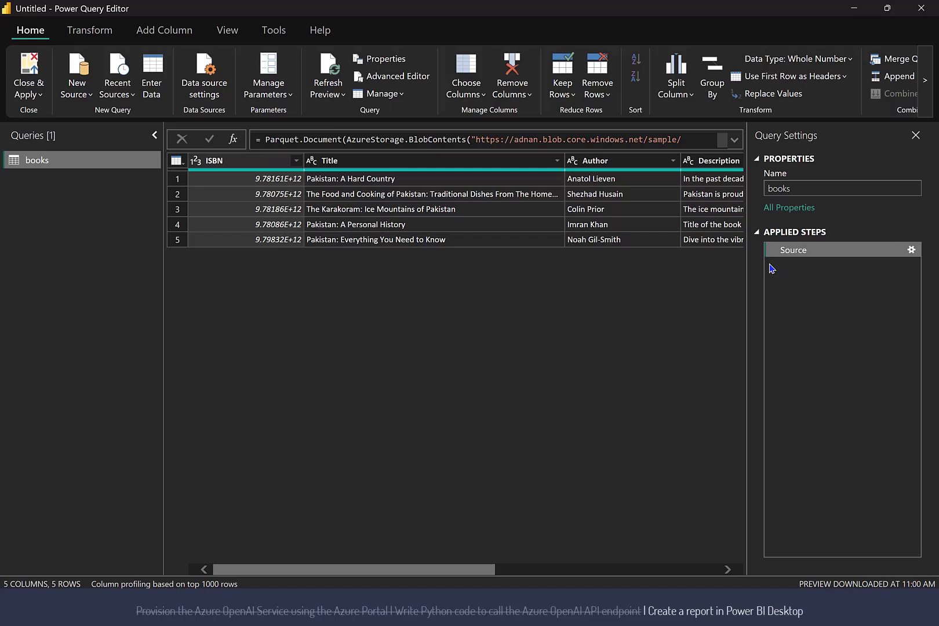
{"action": "left_click", "coordinate": [96, 40]}
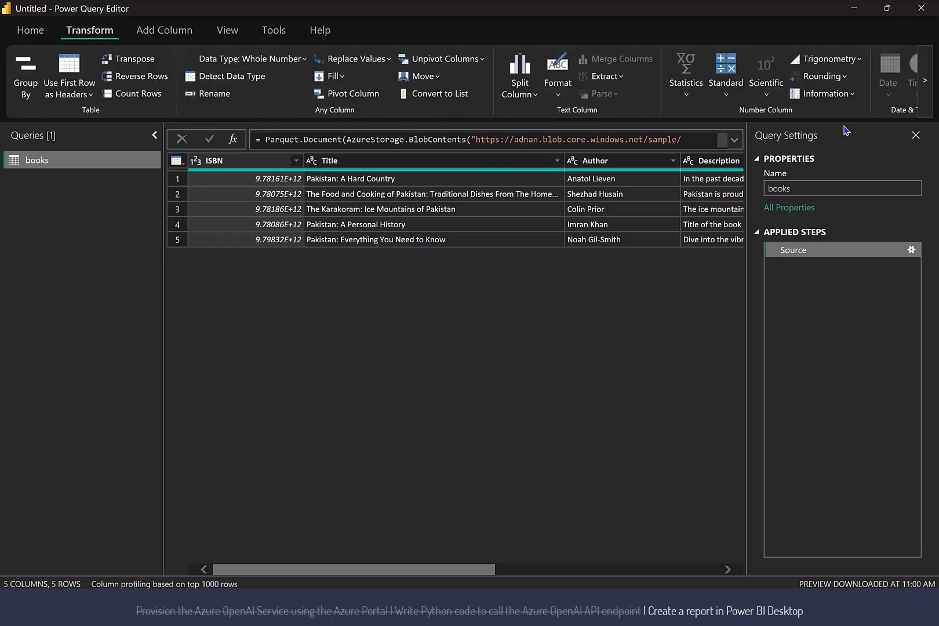
{"action": "left_click", "coordinate": [926, 91]}
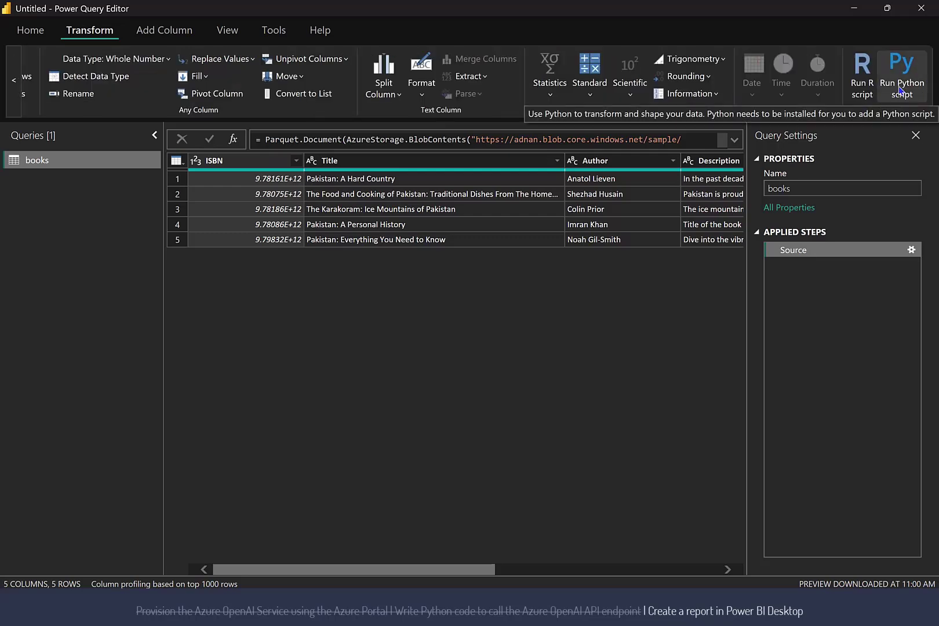
{"action": "left_click", "coordinate": [900, 90]}
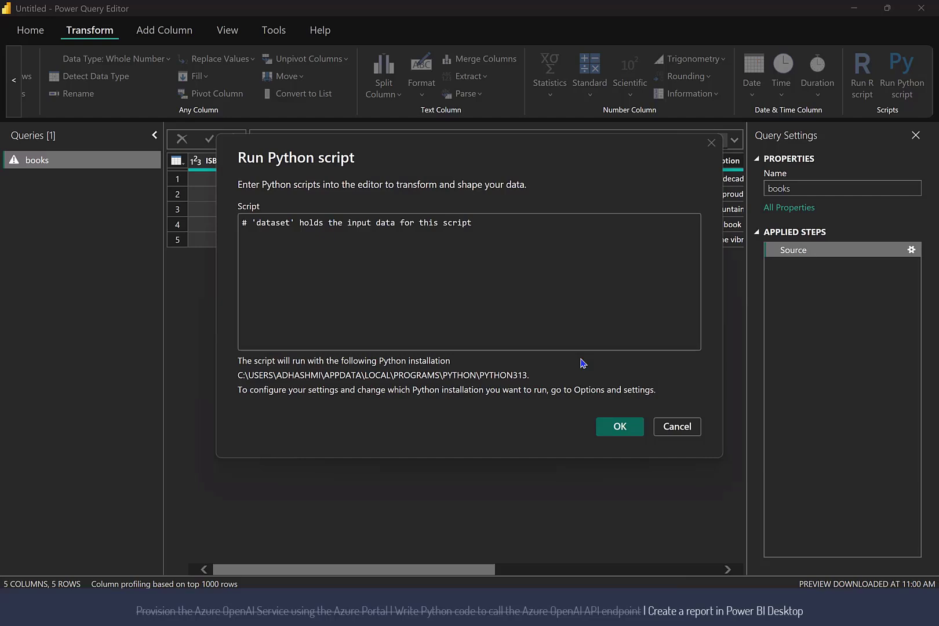
{"action": "left_click", "coordinate": [528, 270]}
{"action": "key", "text": "ctrl+a"}
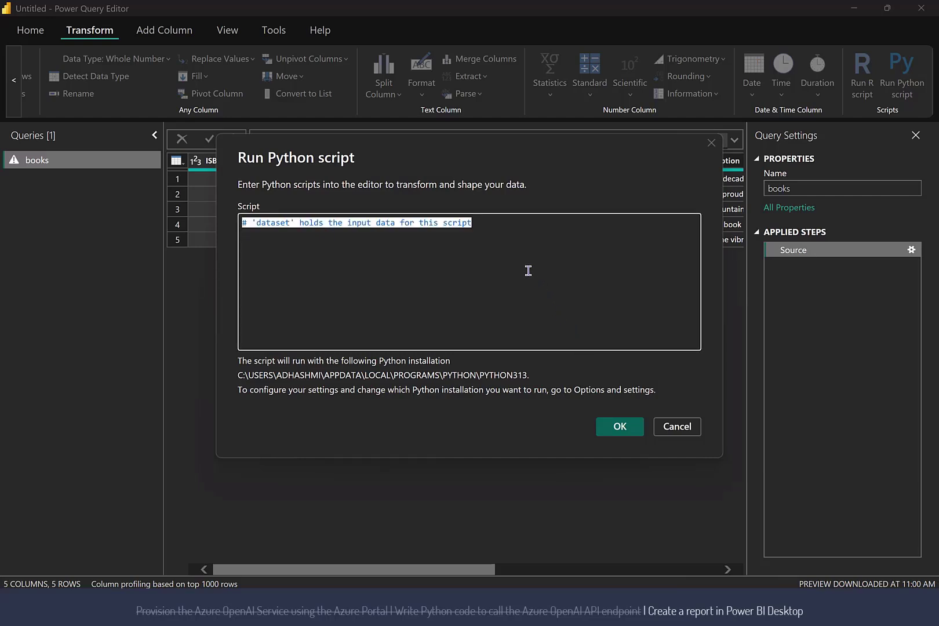
{"action": "key", "text": "ctrl+v"}
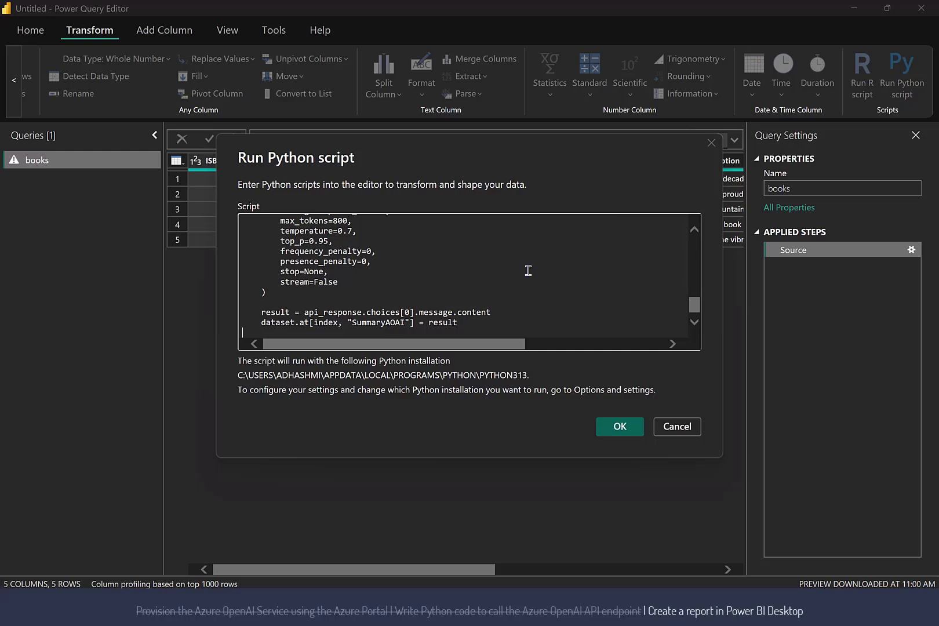
{"action": "left_click", "coordinate": [619, 426]}
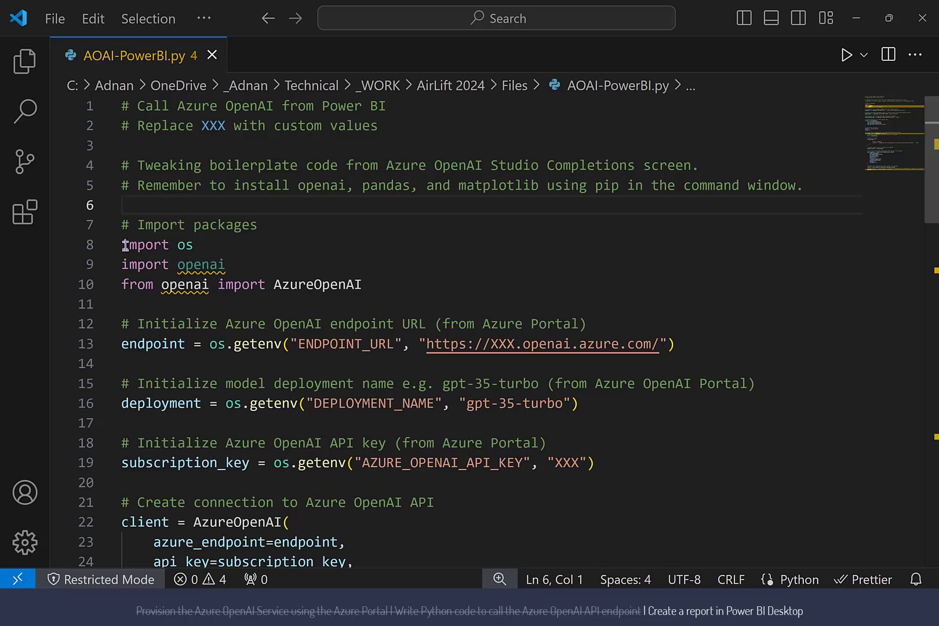
Review the script's imports, endpoint and key settings, dataset variable and SummaryAOAI output, then return to Power Query Editor
{"action": "left_click_drag", "start_coordinate": [122, 245], "coordinate": [378, 285]}
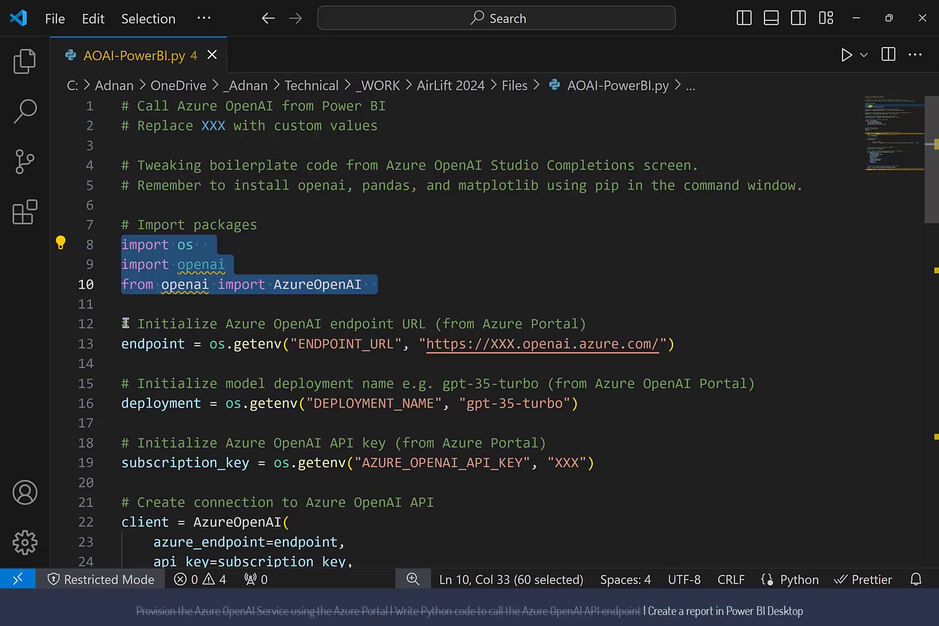
{"action": "left_click_drag", "start_coordinate": [123, 324], "coordinate": [593, 483]}
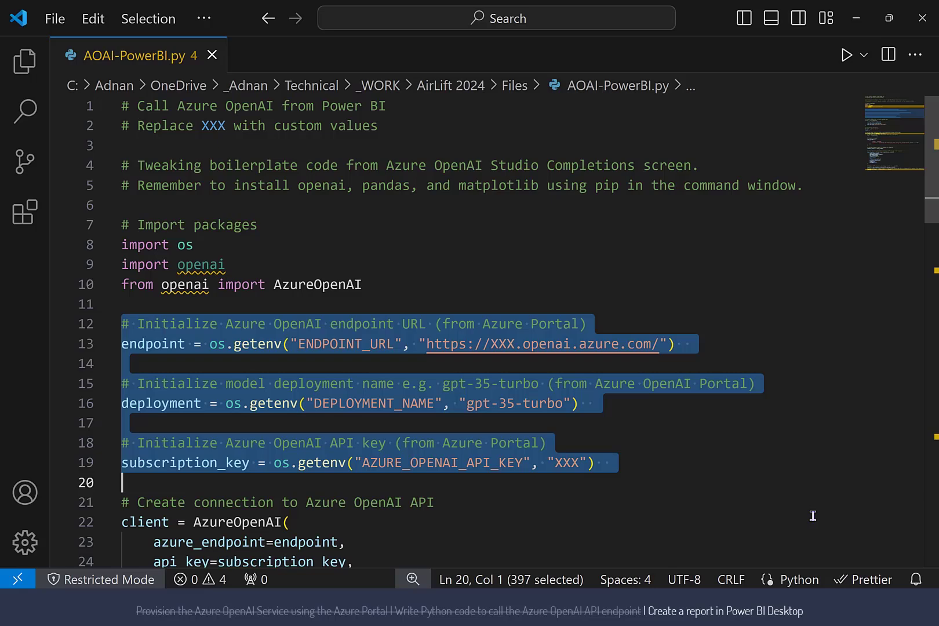
{"action": "scroll", "coordinate": [795, 486], "scroll_direction": "down", "scroll_amount": 3}
{"action": "left_click_drag", "start_coordinate": [123, 316], "coordinate": [137, 413]}
{"action": "scroll", "coordinate": [295, 345], "scroll_direction": "down", "scroll_amount": 4}
{"action": "double_click", "coordinate": [294, 341]}
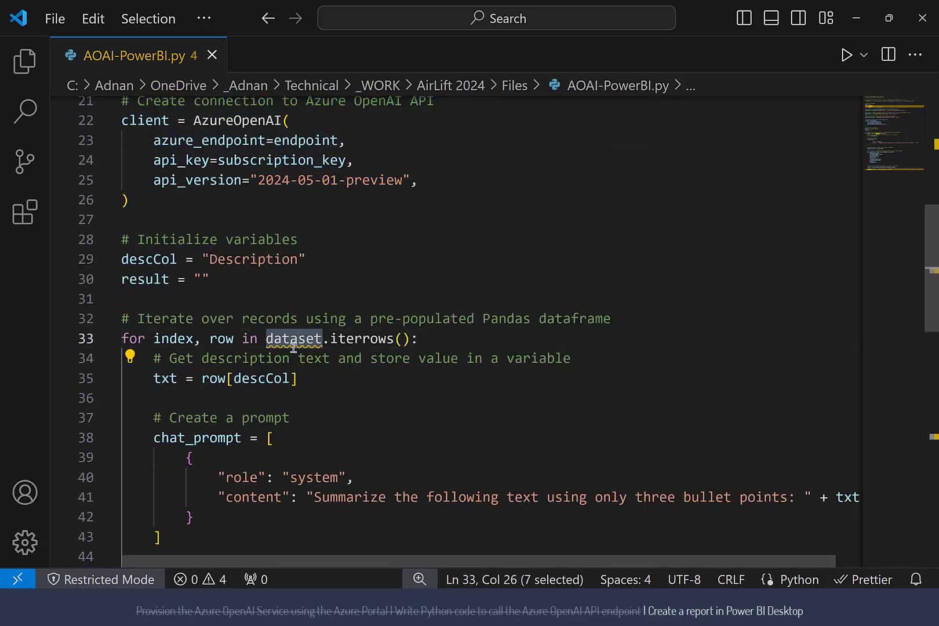
{"action": "scroll", "coordinate": [278, 427], "scroll_direction": "down", "scroll_amount": 3}
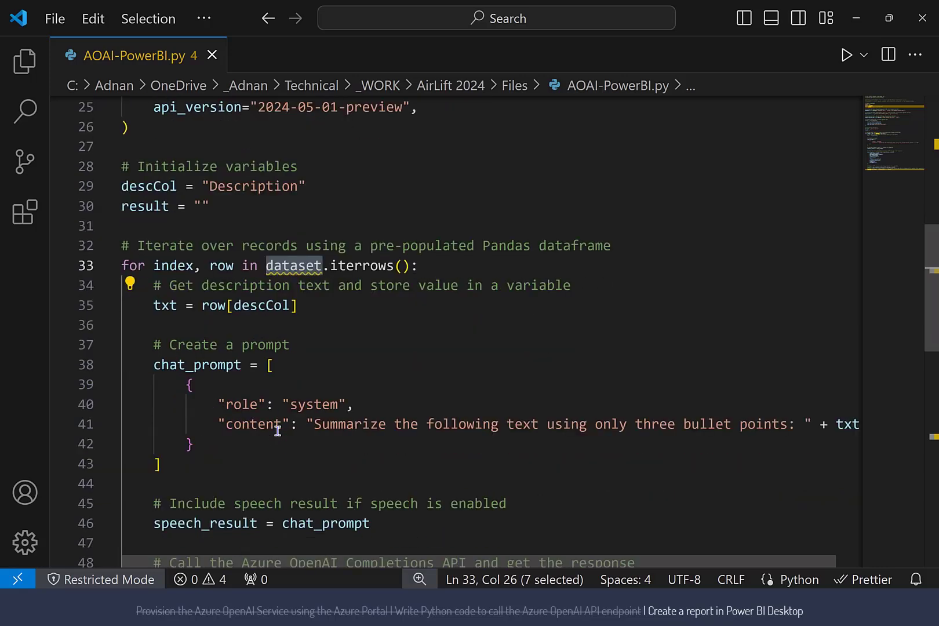
{"action": "scroll", "coordinate": [278, 431], "scroll_direction": "down", "scroll_amount": 7}
{"action": "left_click_drag", "start_coordinate": [153, 385], "coordinate": [503, 416]}
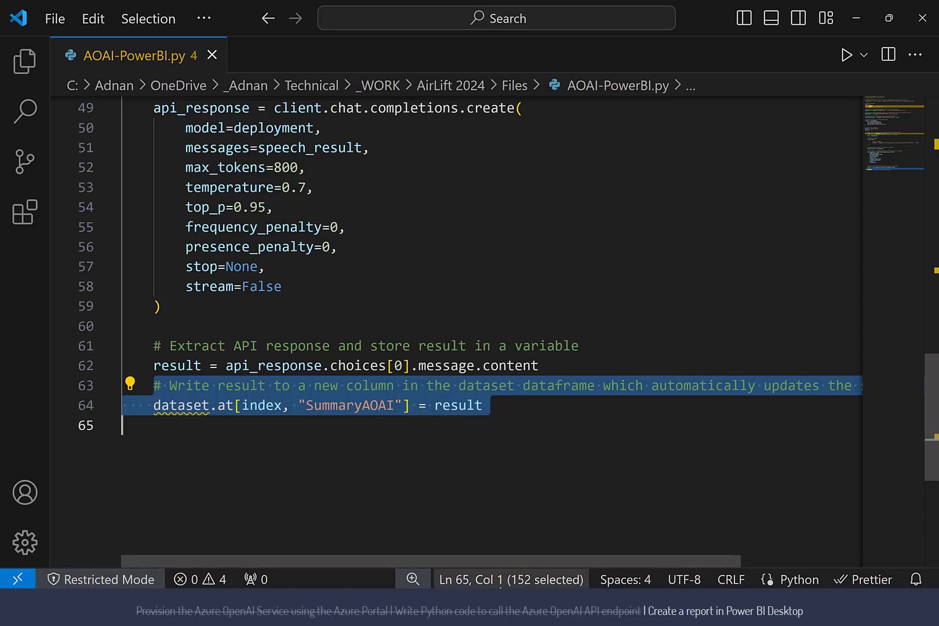
{"action": "left_click", "coordinate": [440, 522]}
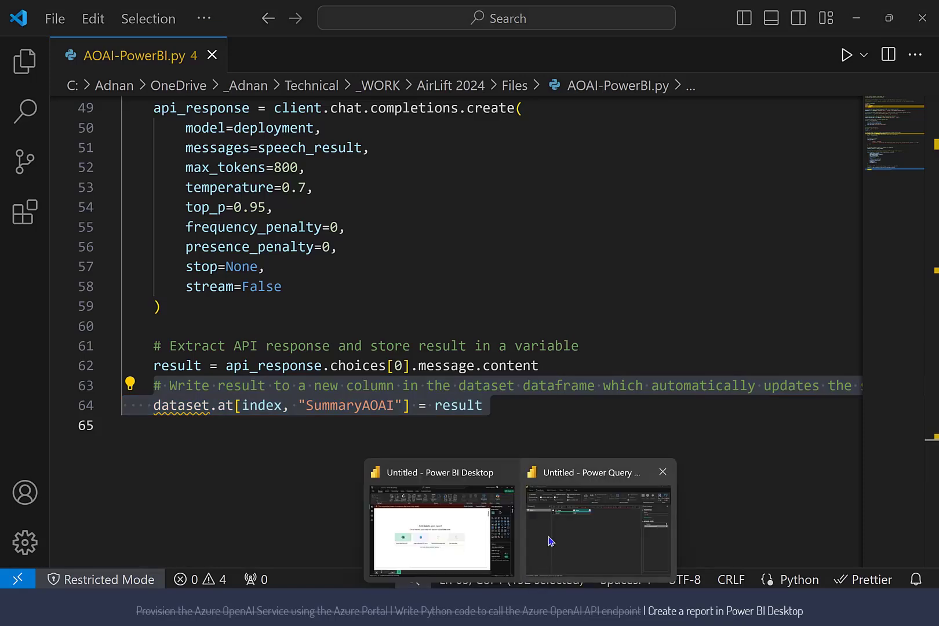
{"action": "left_click", "coordinate": [548, 538]}
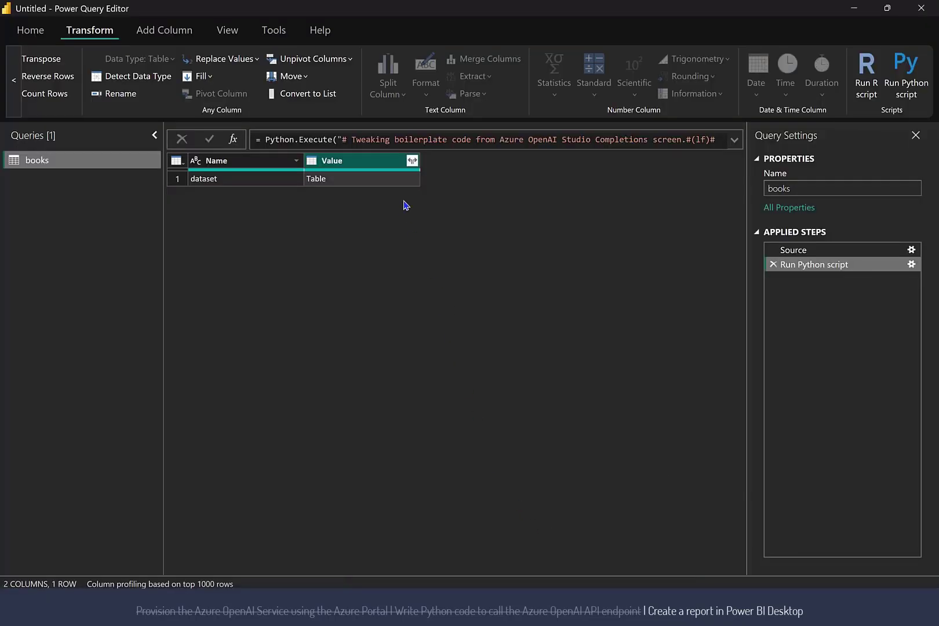
Drill into the dataset Table to get the five-row books table with SummaryAOAI, then Close & Apply
{"action": "left_click", "coordinate": [412, 161]}
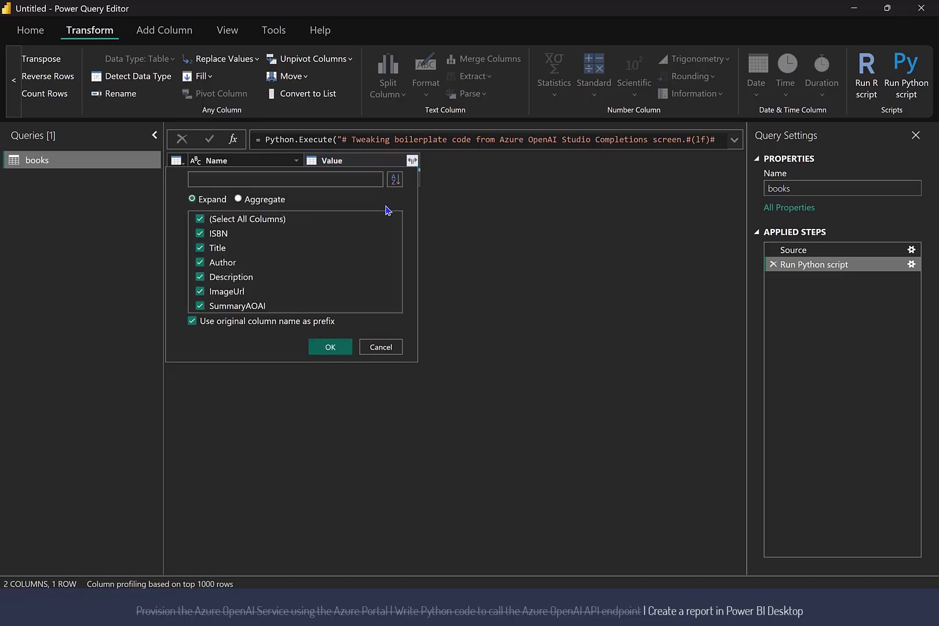
{"action": "key", "text": "Escape"}
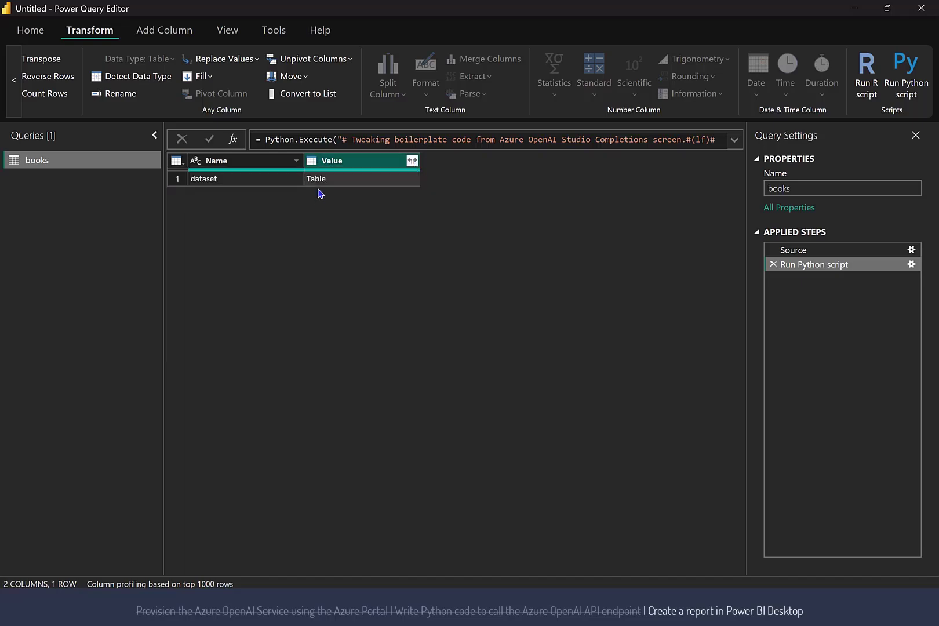
{"action": "left_click", "coordinate": [316, 180]}
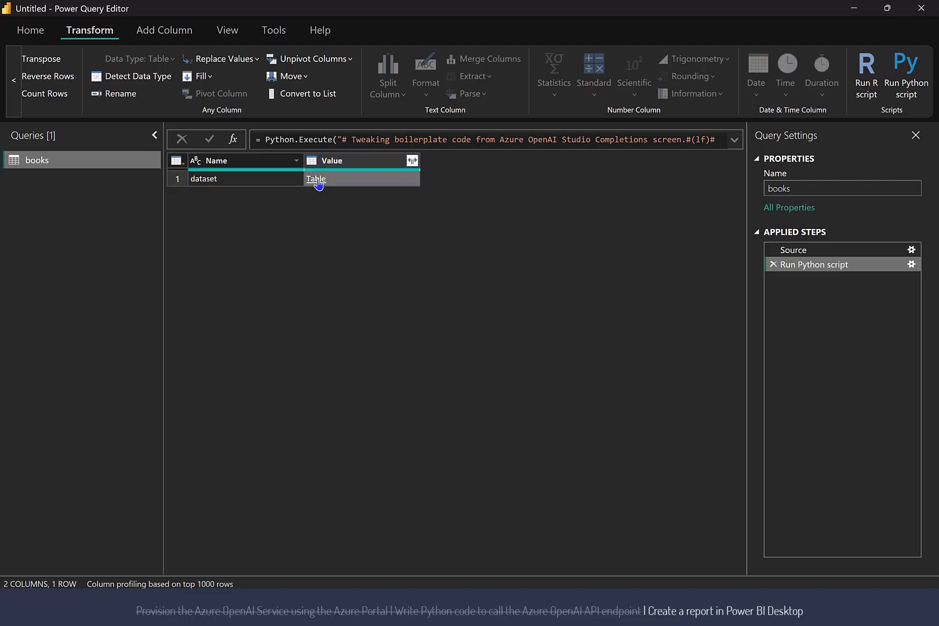
{"action": "left_click_drag", "start_coordinate": [490, 574], "coordinate": [640, 565]}
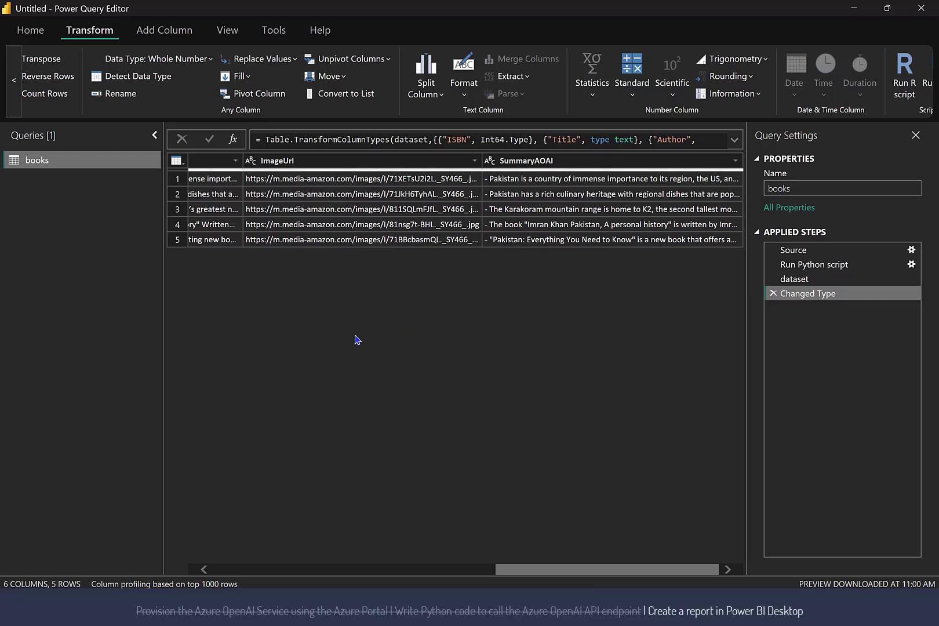
{"action": "left_click", "coordinate": [30, 30]}
{"action": "left_click", "coordinate": [26, 87]}
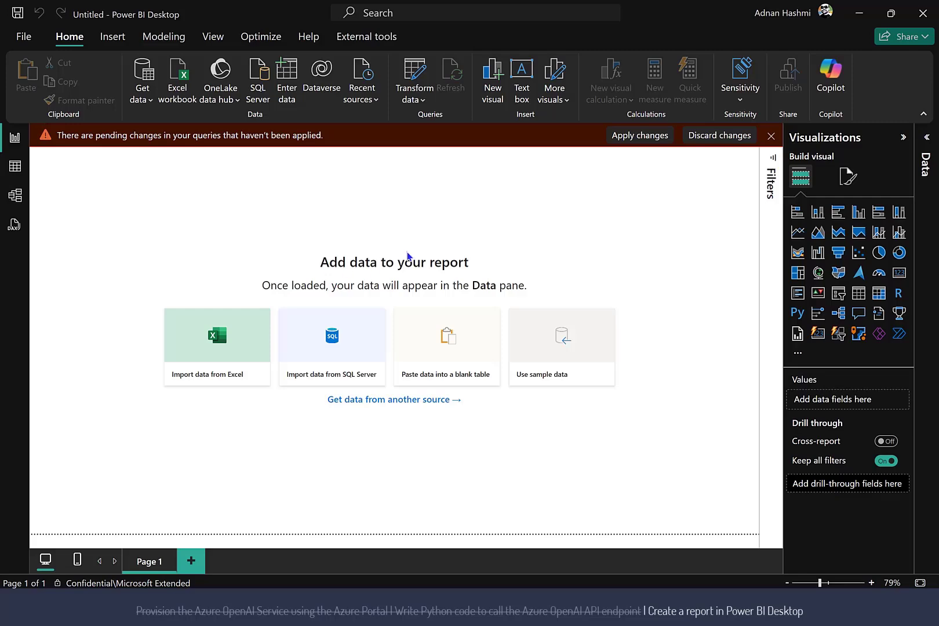
Apply the pending query changes and expand the books table in the Data pane to view its fields
{"action": "left_click", "coordinate": [635, 136]}
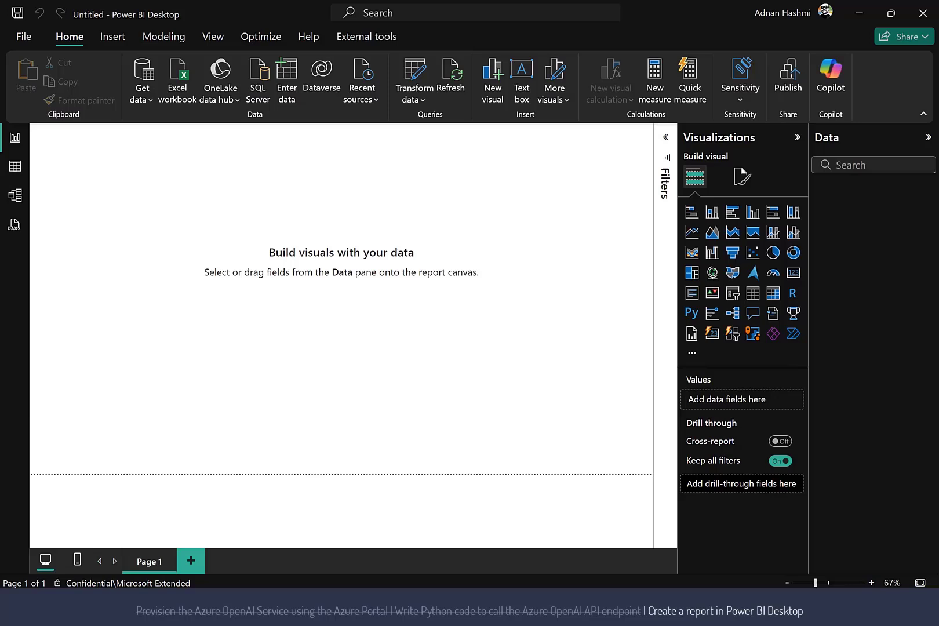
{"action": "left_click", "coordinate": [821, 189]}
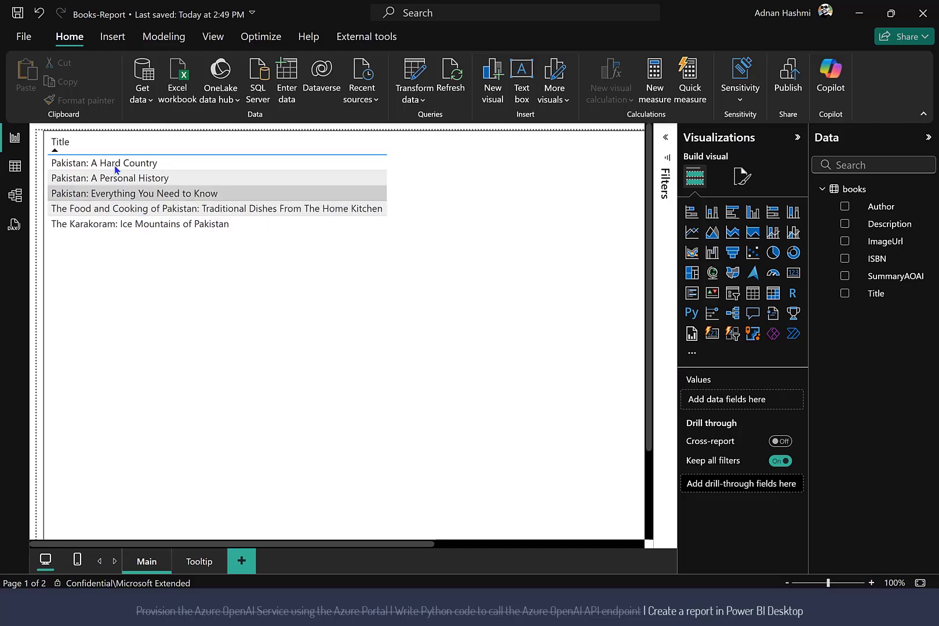
{"action": "mouse_move", "coordinate": [116, 169]}
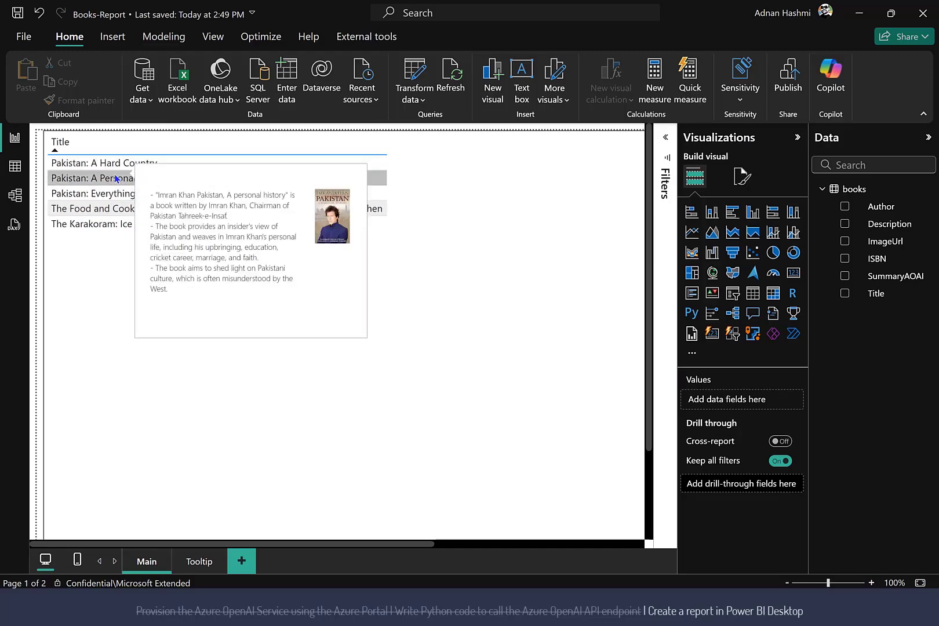
{"action": "mouse_move", "coordinate": [120, 192]}
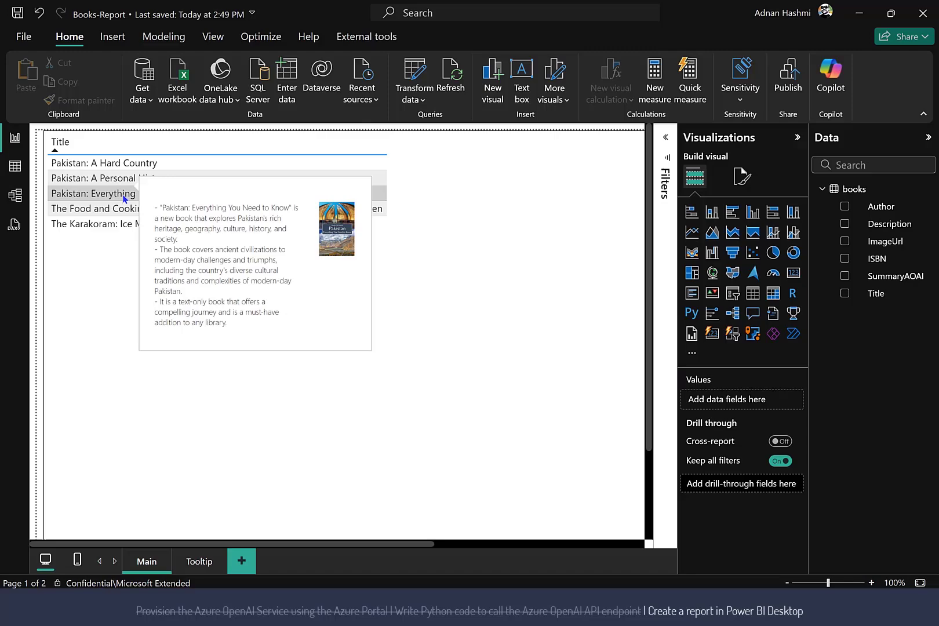
{"action": "mouse_move", "coordinate": [127, 212]}
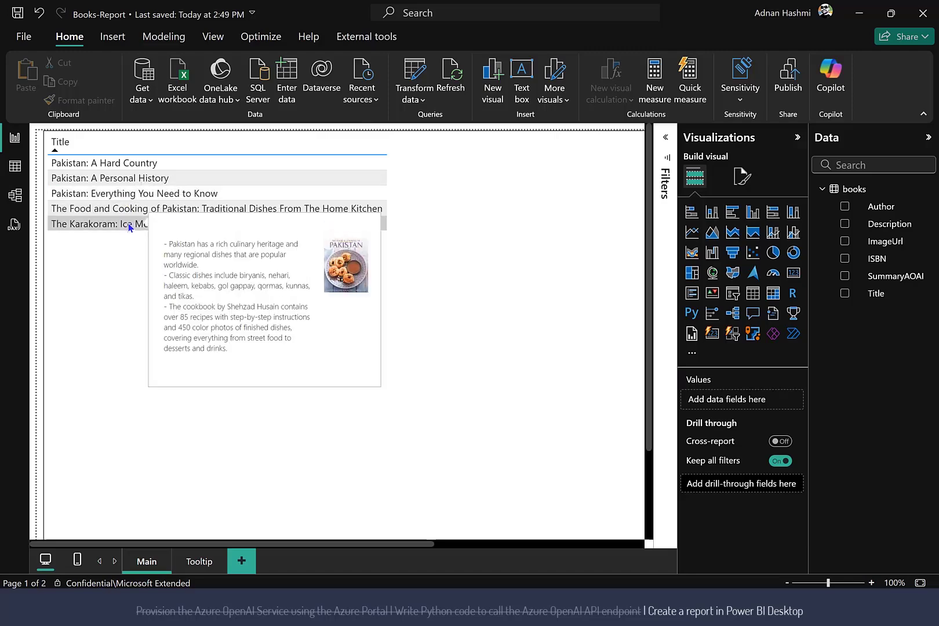